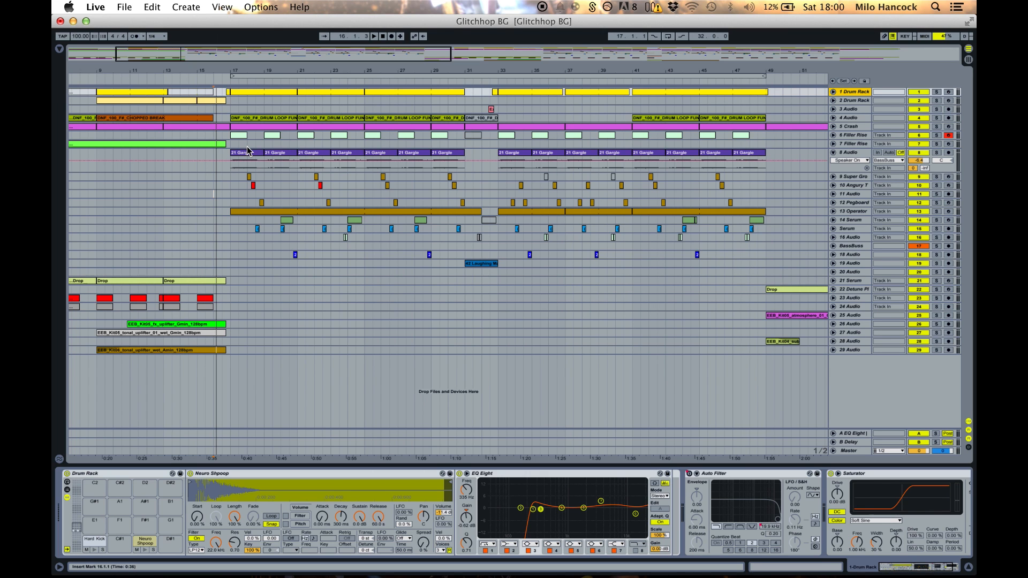
# - Play the arrangement from bar 13 into the drop, starting on the Angury Teeth track, and fold the Gargle audio track
pyautogui.click(248, 151)
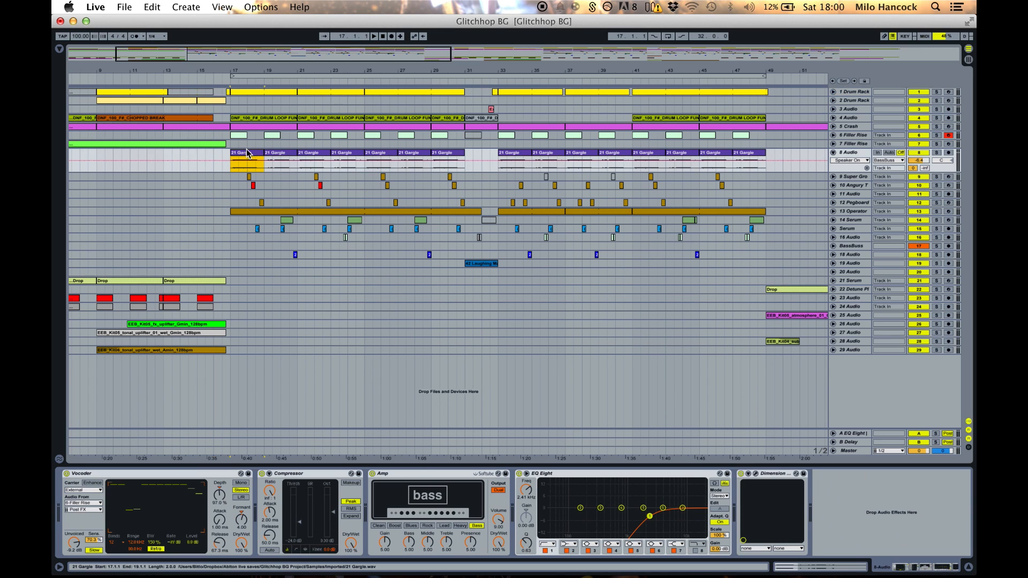
pyautogui.click(201, 159)
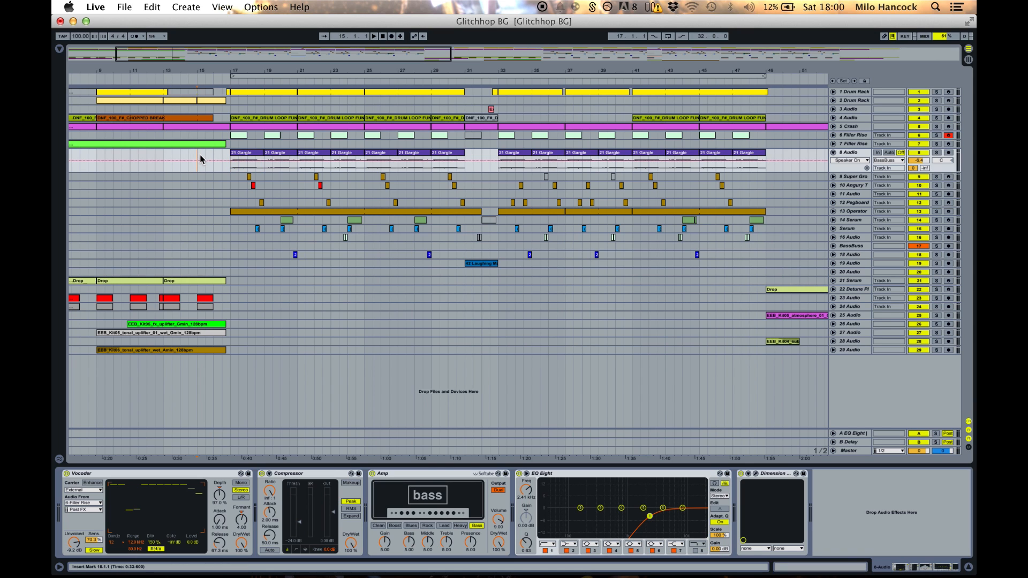
pyautogui.click(253, 184)
pyautogui.click(253, 185)
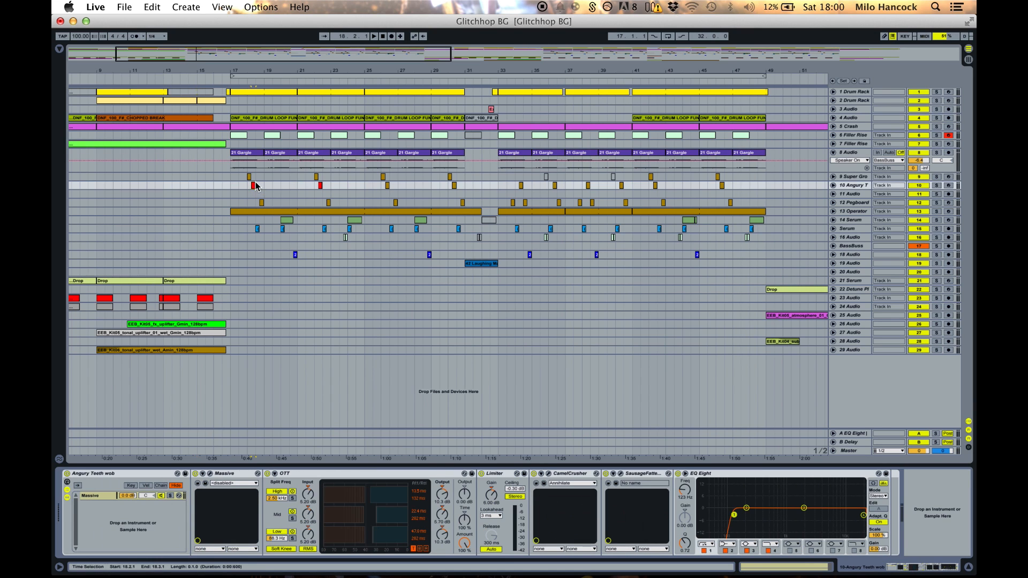
pyautogui.click(161, 186)
pyautogui.press('space')
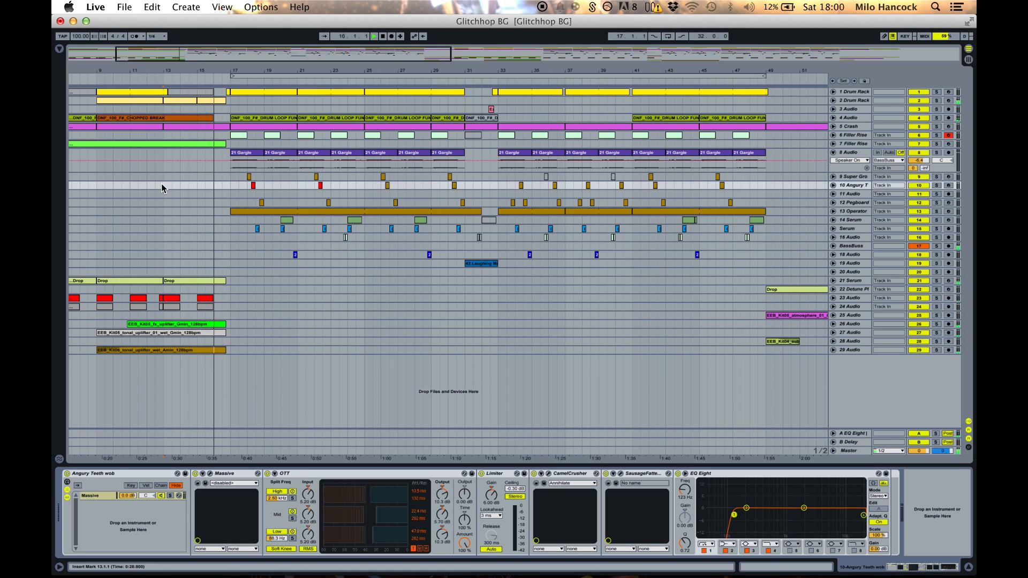
pyautogui.click(833, 153)
pyautogui.press('space')
# - View the audio preferences and the buffer size options, leaving the setting as it is
pyautogui.press('super+comma')
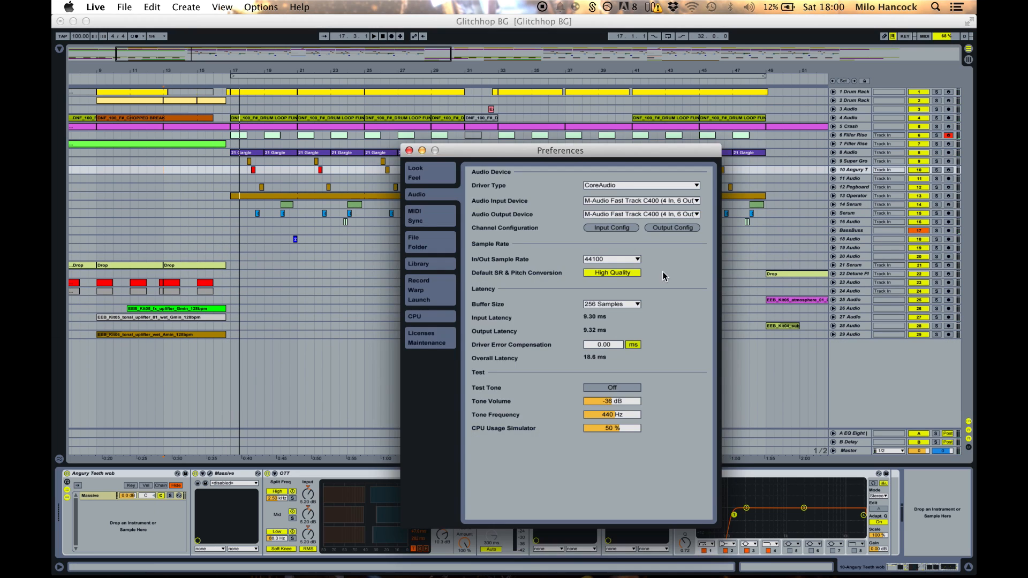
pyautogui.click(606, 304)
pyautogui.press('Escape')
pyautogui.click(410, 152)
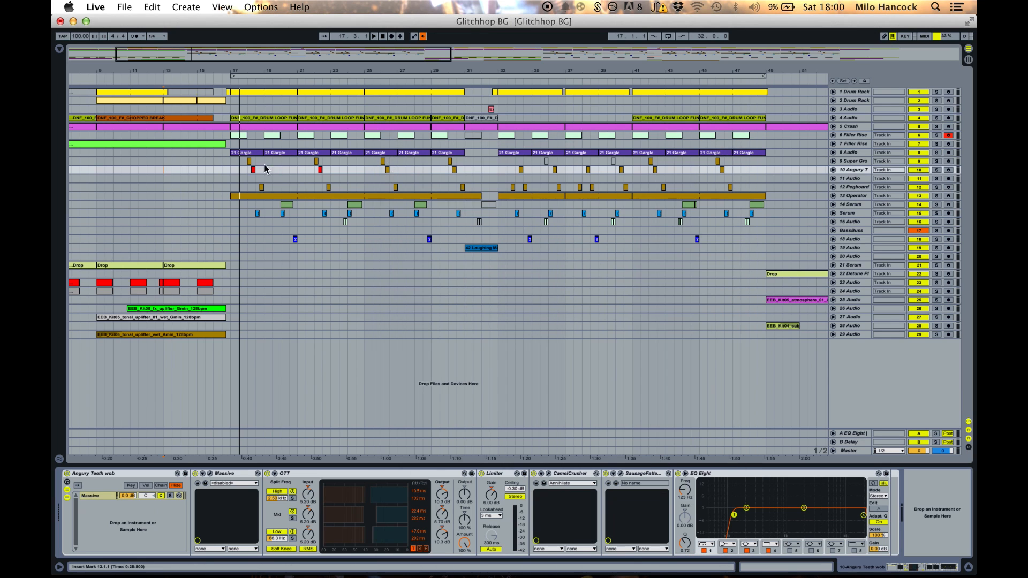
# - Return playback to the arrangement, play from bar 13 into the drop, and show the Master track's devices
pyautogui.click(423, 36)
pyautogui.click(162, 170)
pyautogui.press('space')
pyautogui.click(211, 76)
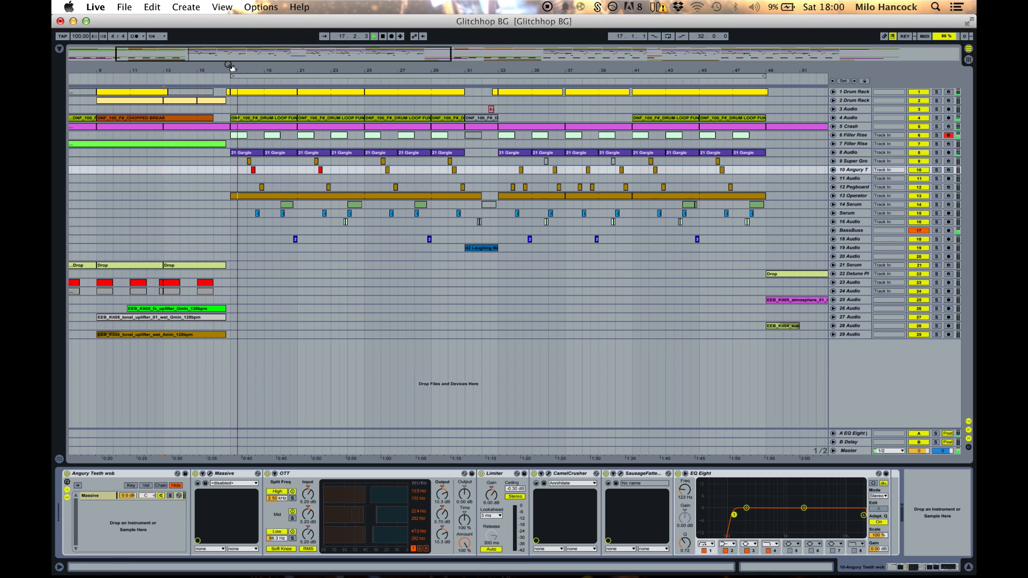
pyautogui.click(858, 453)
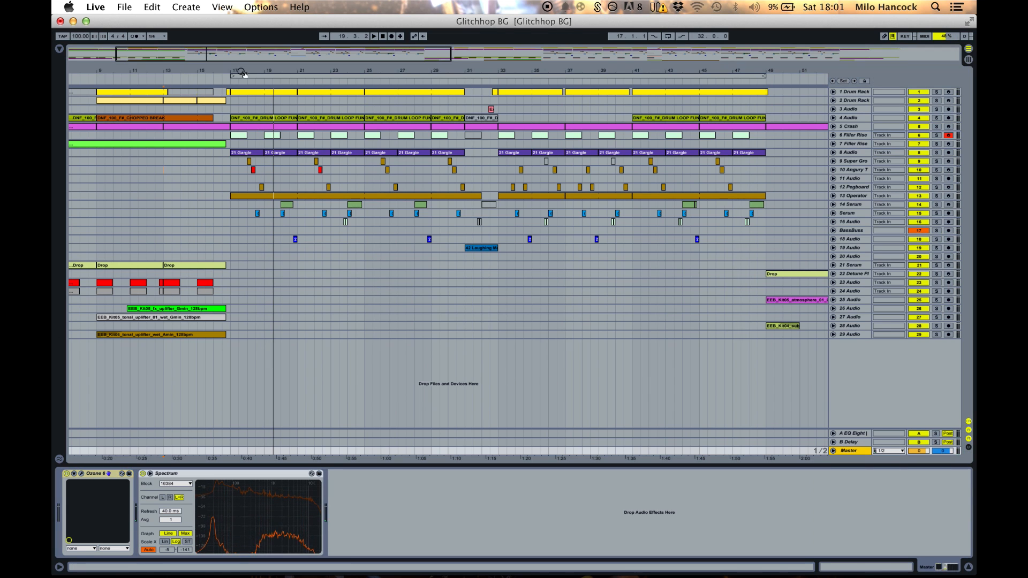
# - Unfold and solo the Angury Teeth track, and play its first red clip in bar 18
pyautogui.moveTo(241, 72); pyautogui.dragTo(243, 128)
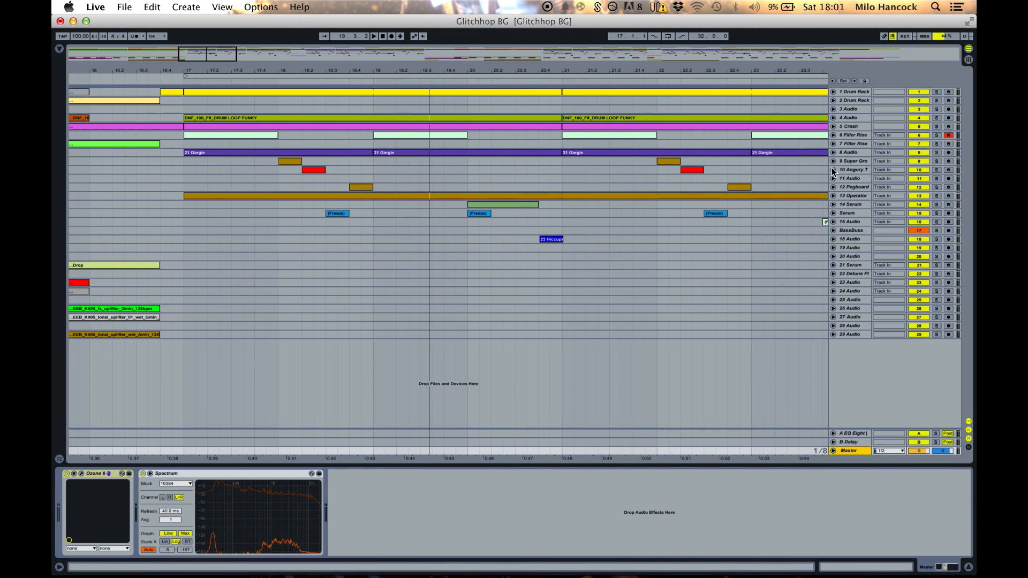
pyautogui.click(833, 170)
pyautogui.click(937, 170)
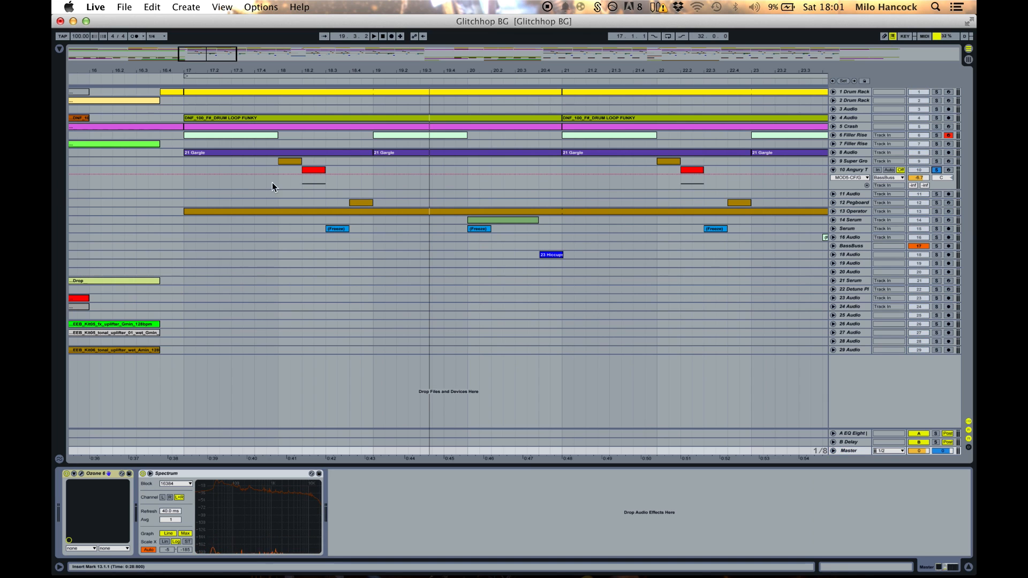
pyautogui.click(307, 170)
pyautogui.press('space')
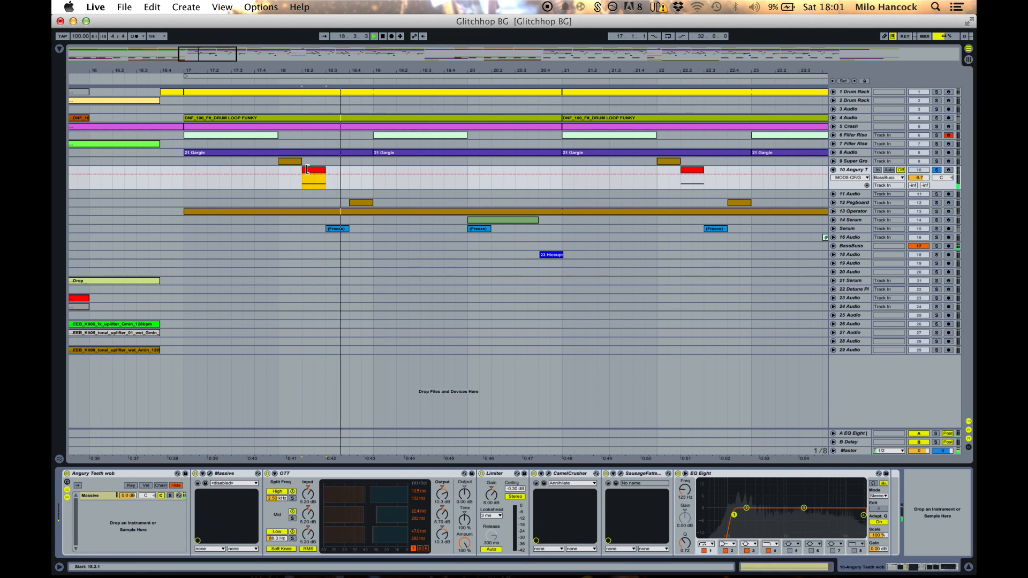
pyautogui.press('space')
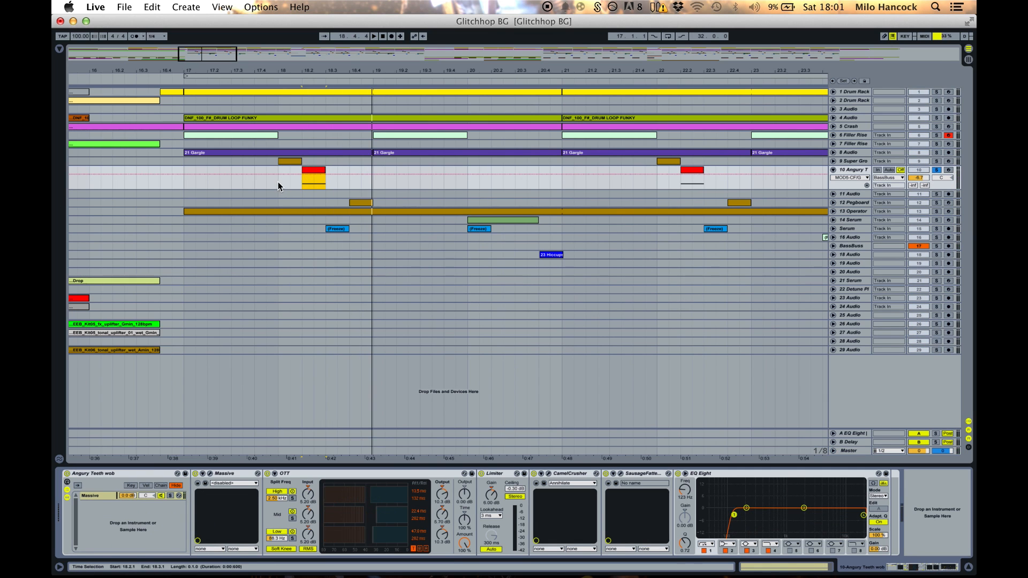
# - Bypass the EQ Eight, SausageFattener, CamelCrusher, Limiter and OTT effects on the Angury Teeth track
pyautogui.click(679, 474)
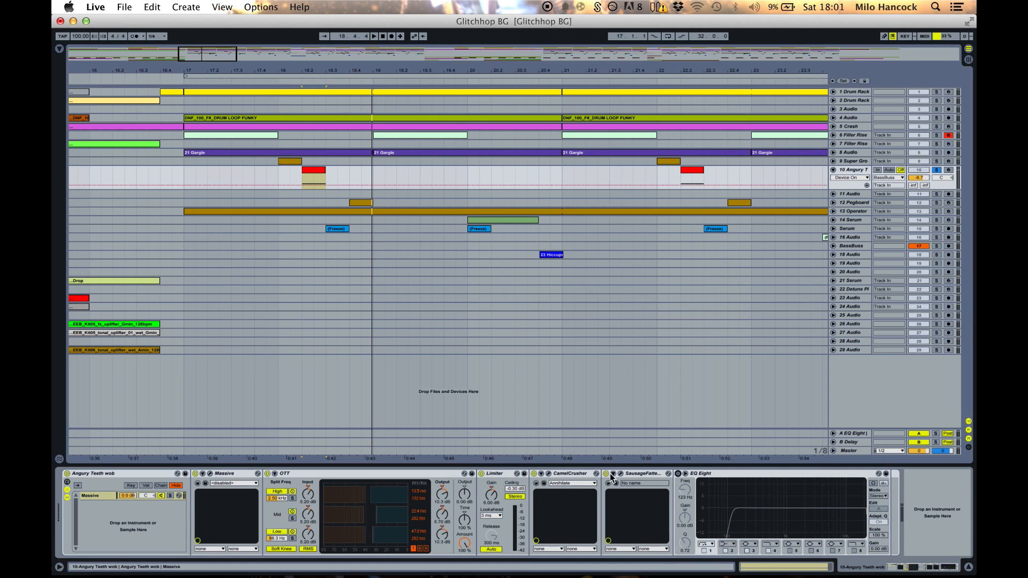
pyautogui.click(610, 474)
pyautogui.click(534, 474)
pyautogui.click(482, 474)
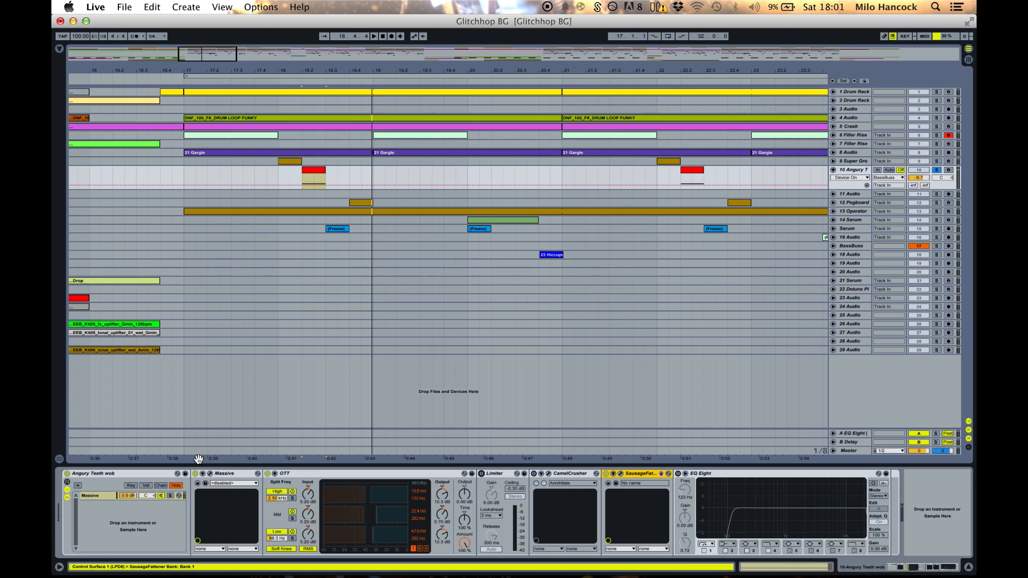
pyautogui.click(268, 474)
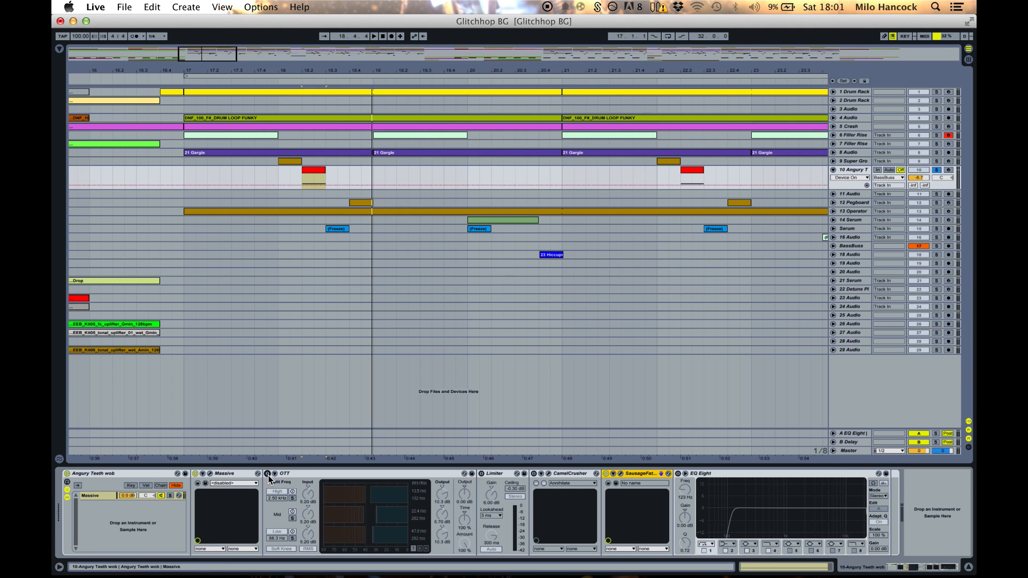
# - Open the Massive synth's editor and loop bar 18 of the Angury Teeth track for playback
pyautogui.click(210, 474)
pyautogui.moveTo(327, 69); pyautogui.dragTo(351, 234)
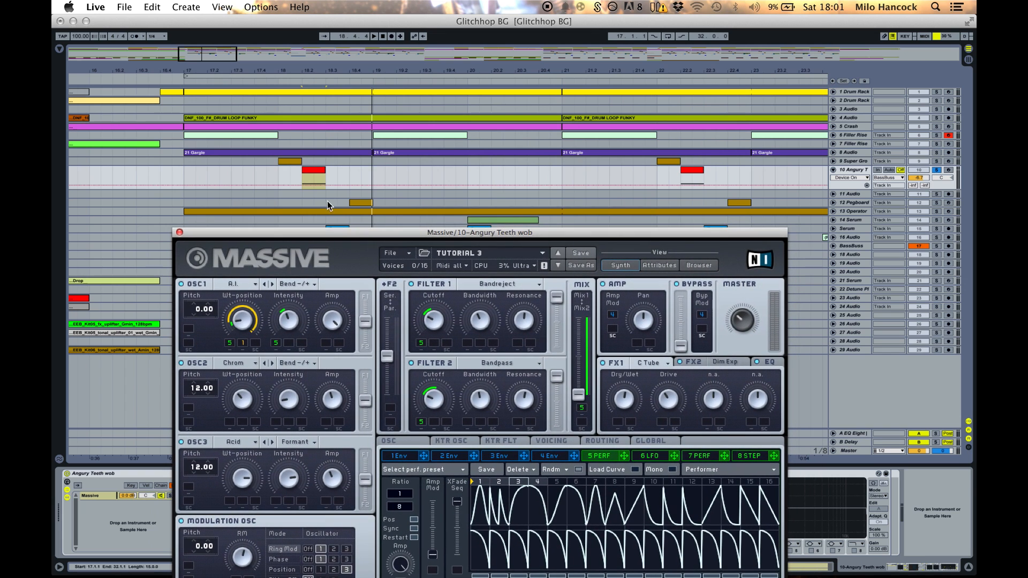
pyautogui.click(281, 176)
pyautogui.keyDown('shift'); pyautogui.click(374, 172); pyautogui.keyUp('shift')
pyautogui.press('super+l')
pyautogui.press('space')
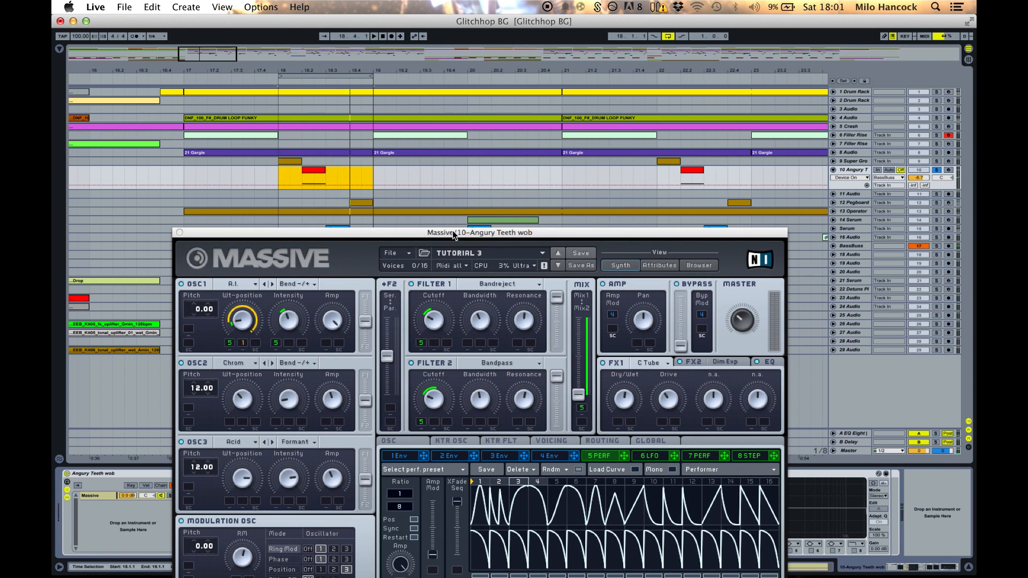
pyautogui.moveTo(454, 231); pyautogui.dragTo(497, 69)
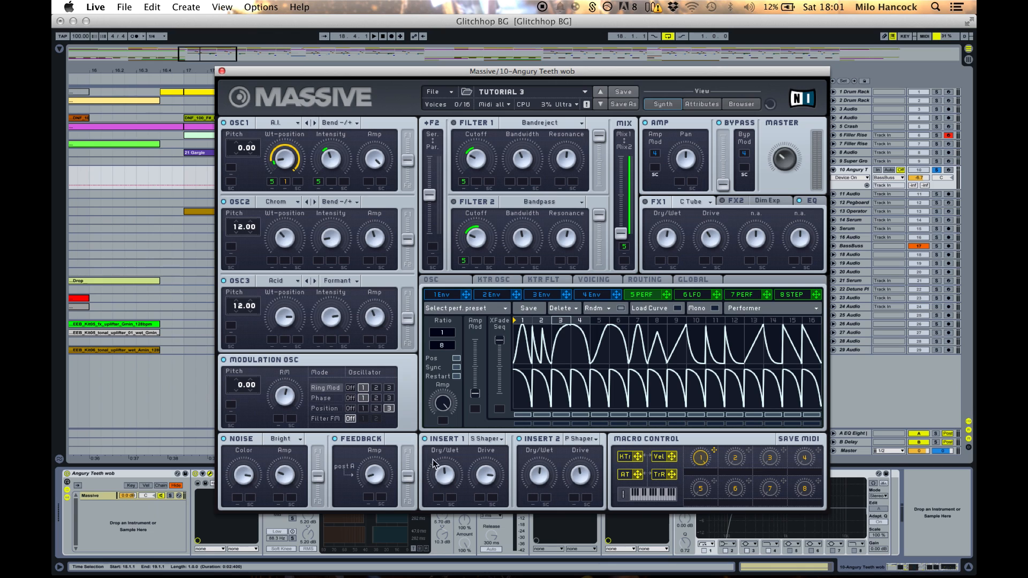
# - Switch off Massive's Insert 2 and Feedback modules and move its window clear of the looped clip
pyautogui.click(520, 439)
pyautogui.click(334, 439)
pyautogui.moveTo(274, 70); pyautogui.dragTo(400, 128)
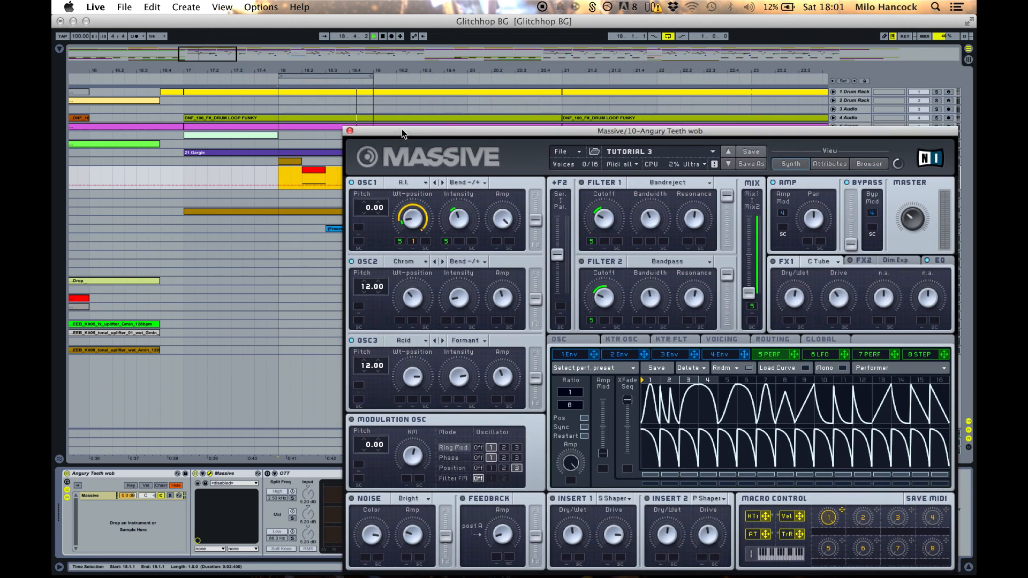
# - Turn on Massive's OSC2 and OSC3 while auditioning the bar 18 loop
pyautogui.press('space')
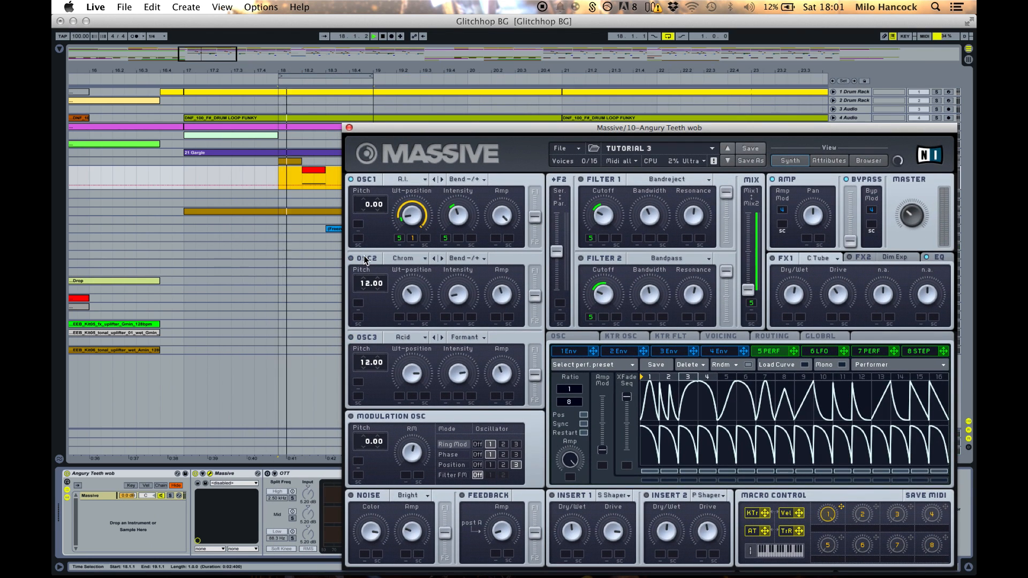
pyautogui.click(365, 260)
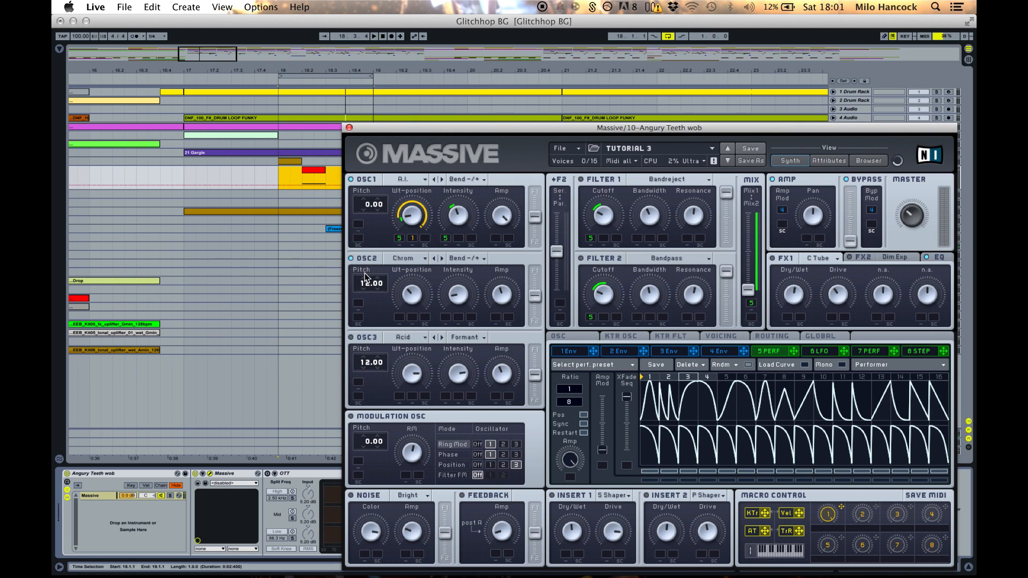
pyautogui.click(371, 339)
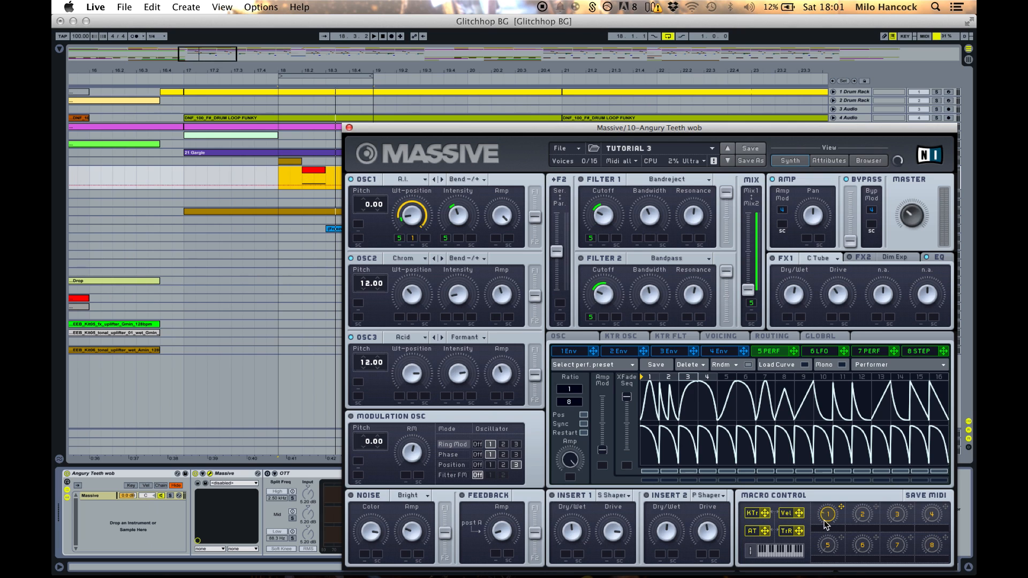
pyautogui.press('space')
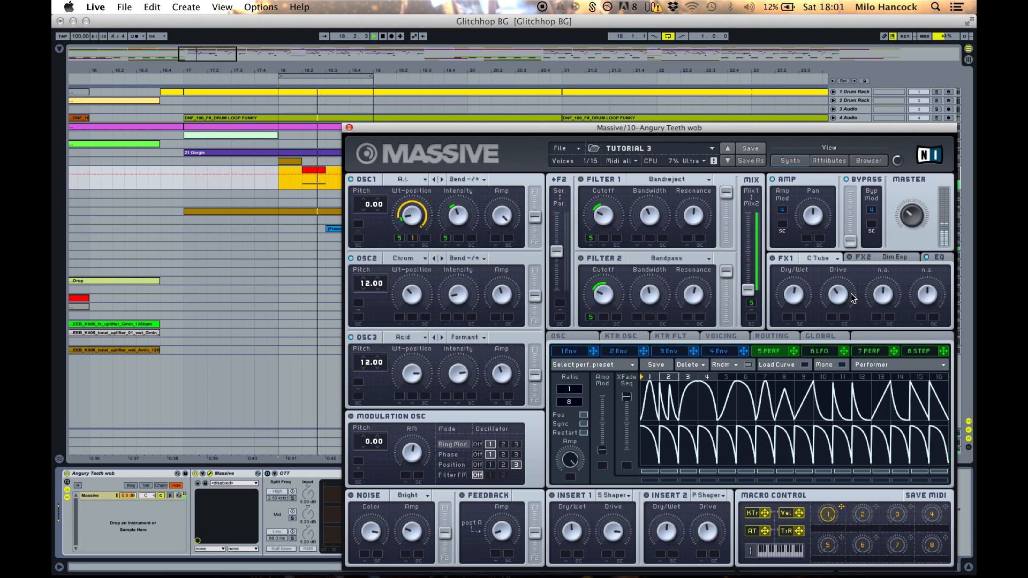
# - Turn on Massive's modulation oscillator with its Position amount shown, and turn on the Bright noise source
pyautogui.moveTo(656, 129); pyautogui.dragTo(631, 41)
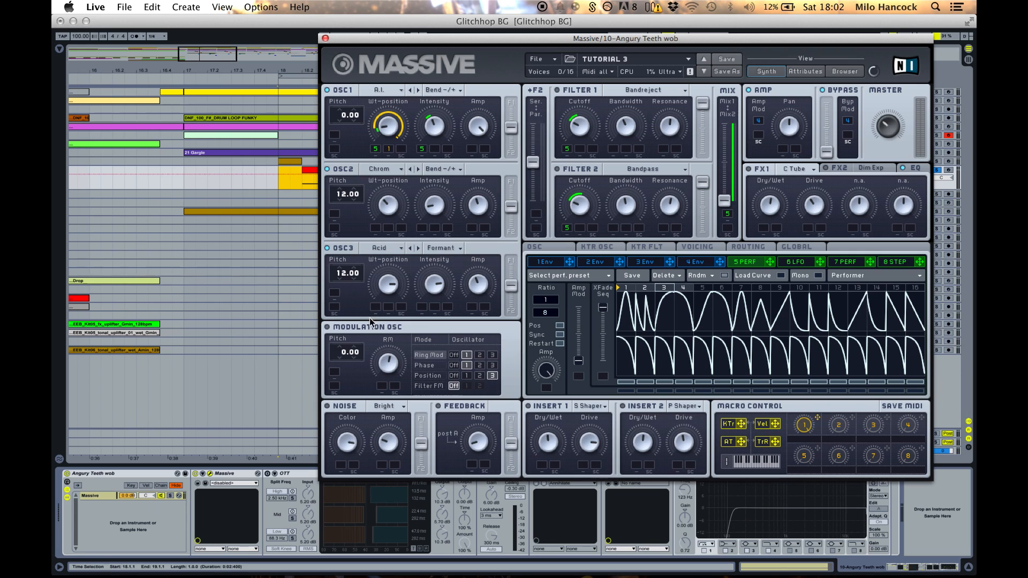
pyautogui.click(425, 366)
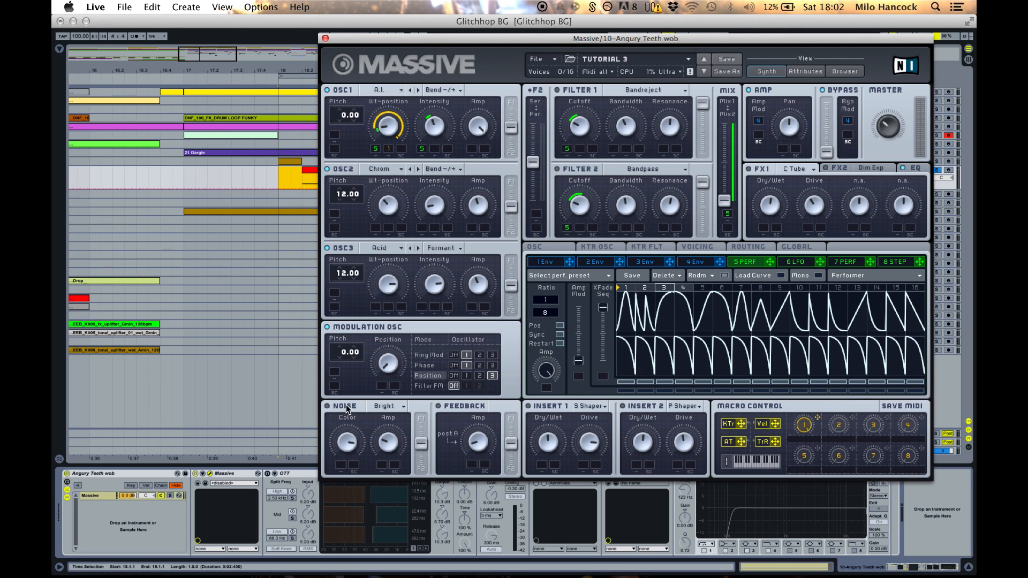
pyautogui.click(378, 407)
pyautogui.click(368, 409)
pyautogui.click(379, 408)
pyautogui.click(381, 400)
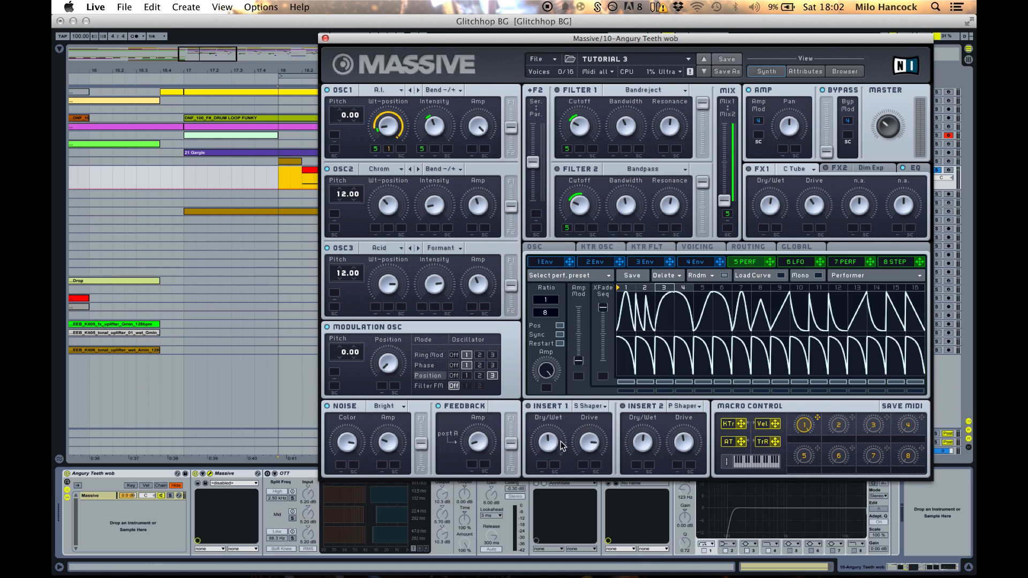
# - Set Massive's oscillator phases to restart via gate and its voicing to Monophon
pyautogui.click(551, 248)
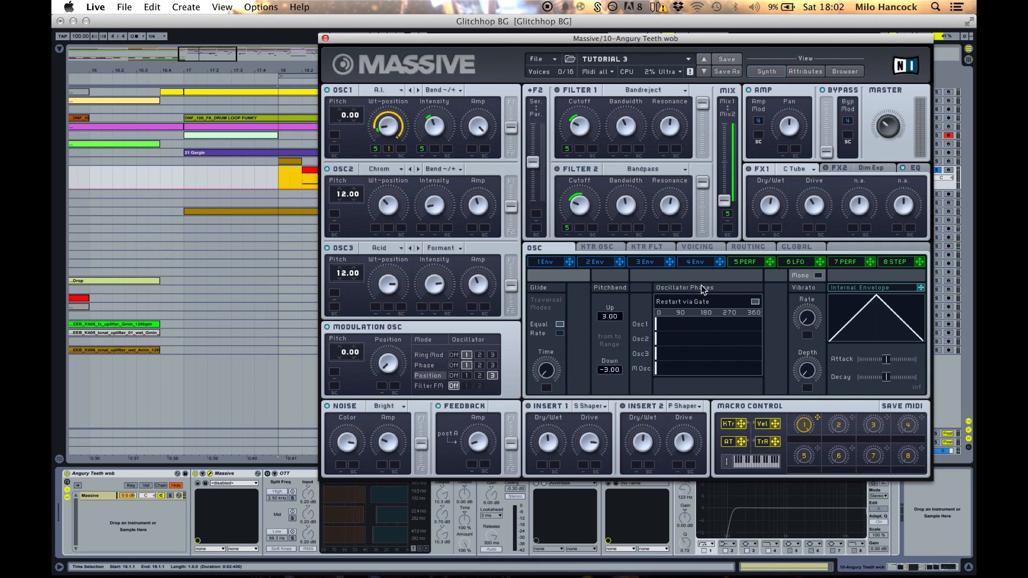
pyautogui.click(752, 303)
pyautogui.click(688, 249)
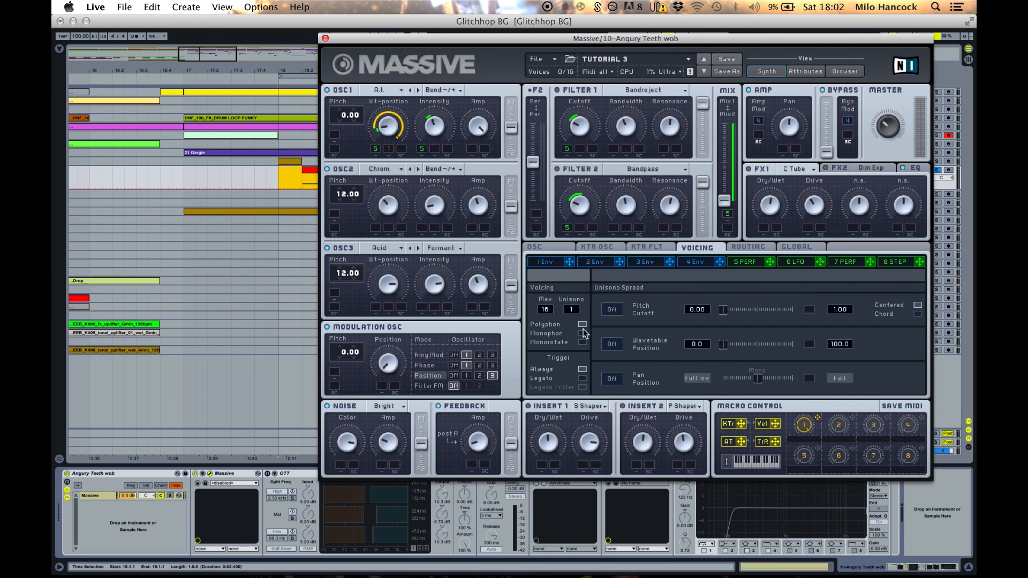
pyautogui.click(583, 333)
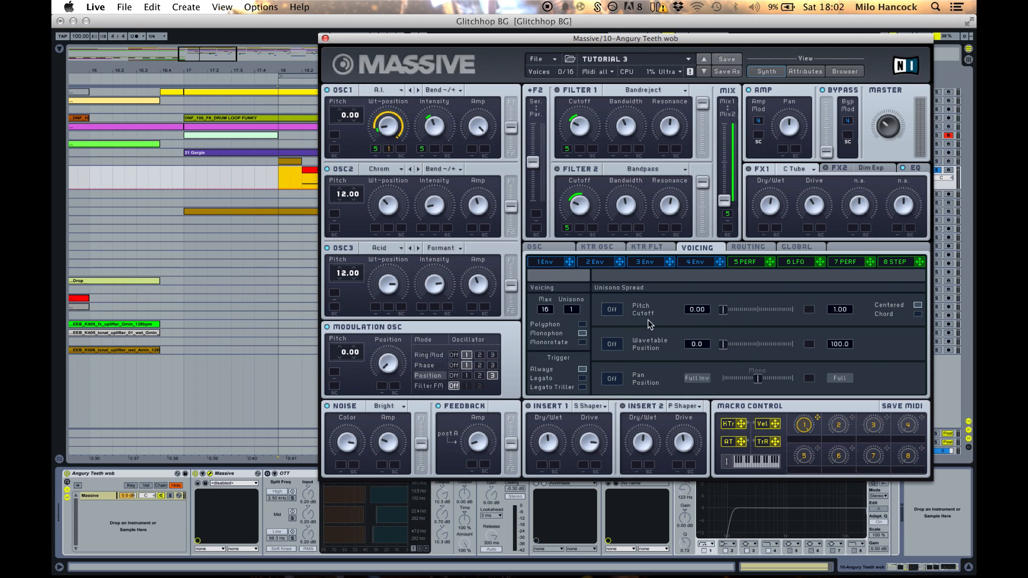
# - Turn on Massive's Filter 2 and show the 5 Perf modulator
pyautogui.click(568, 168)
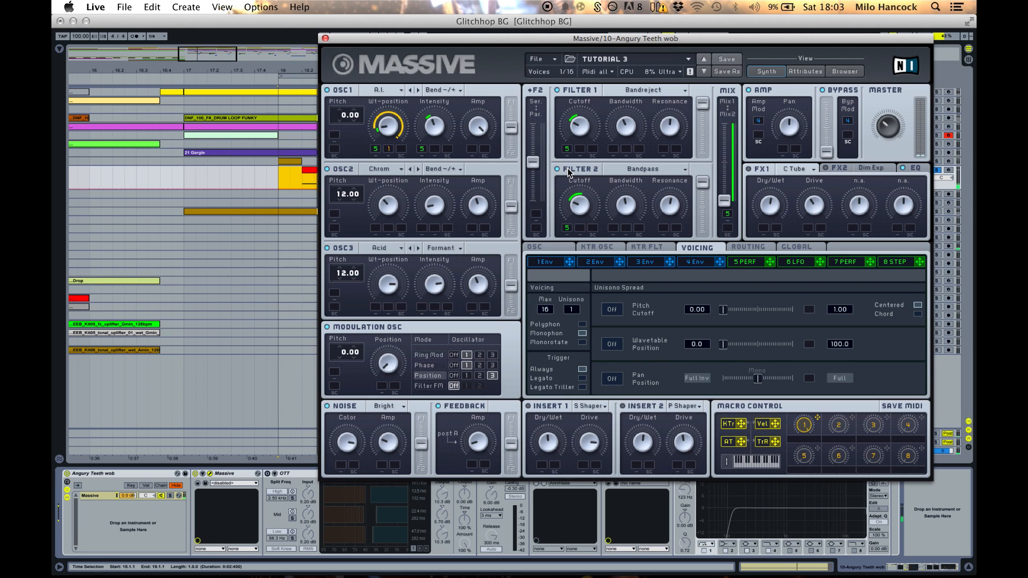
pyautogui.click(750, 264)
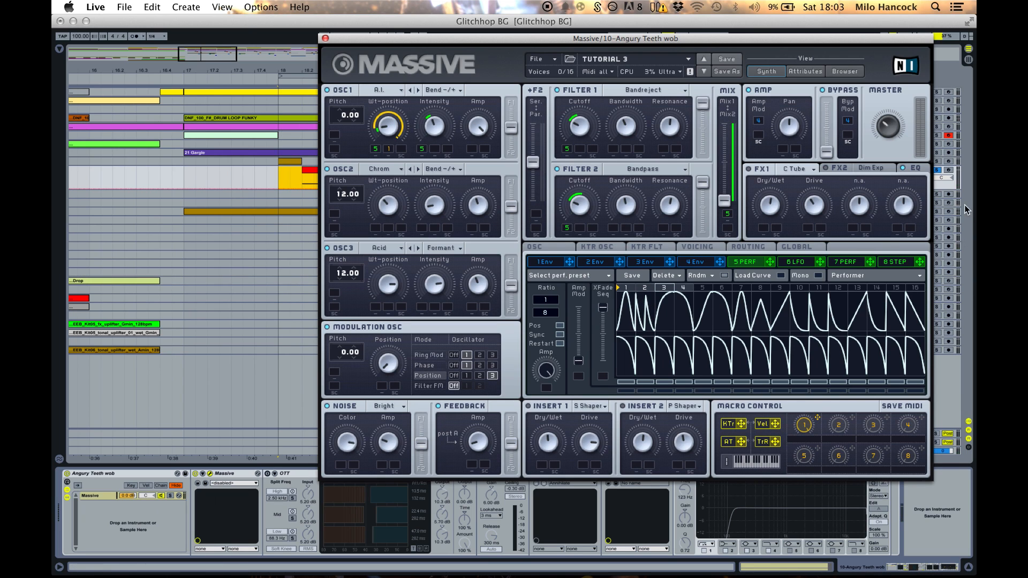
# - Arm the Angury Teeth track and play the bar 18 loop while sweeping the performer's XFade Seq between its extremes
pyautogui.click(953, 174)
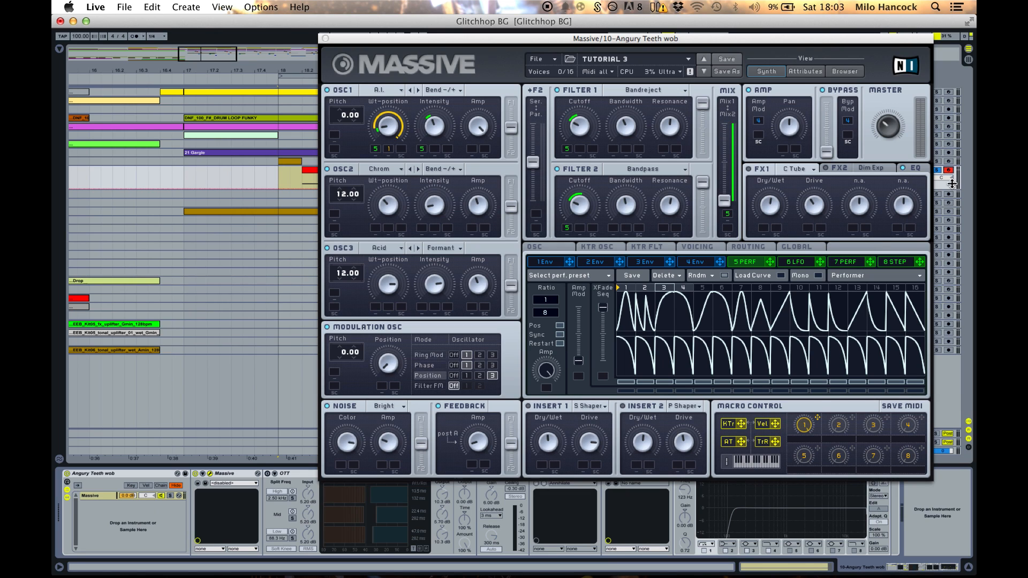
pyautogui.click(295, 183)
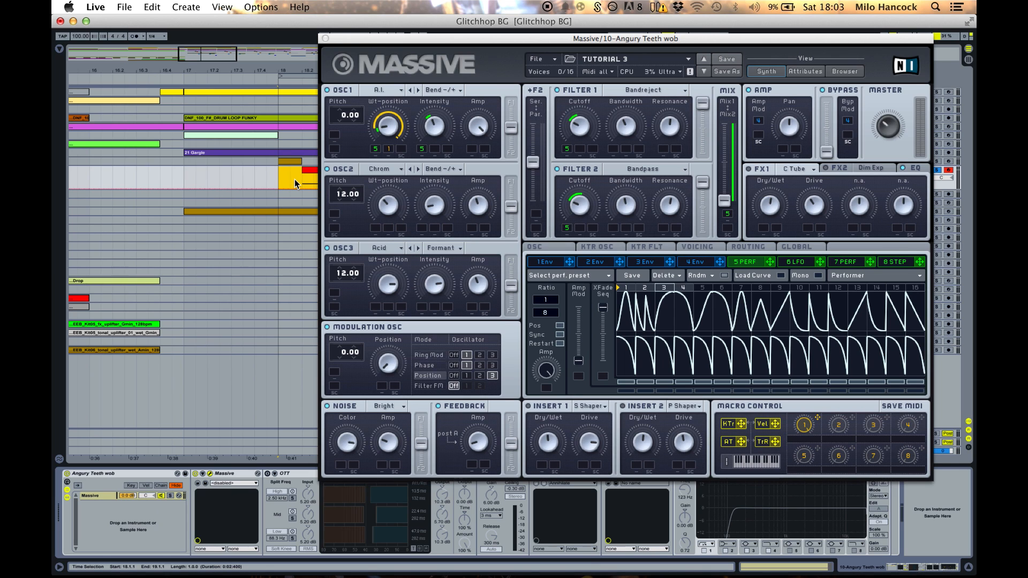
pyautogui.press('space')
pyautogui.click(599, 314)
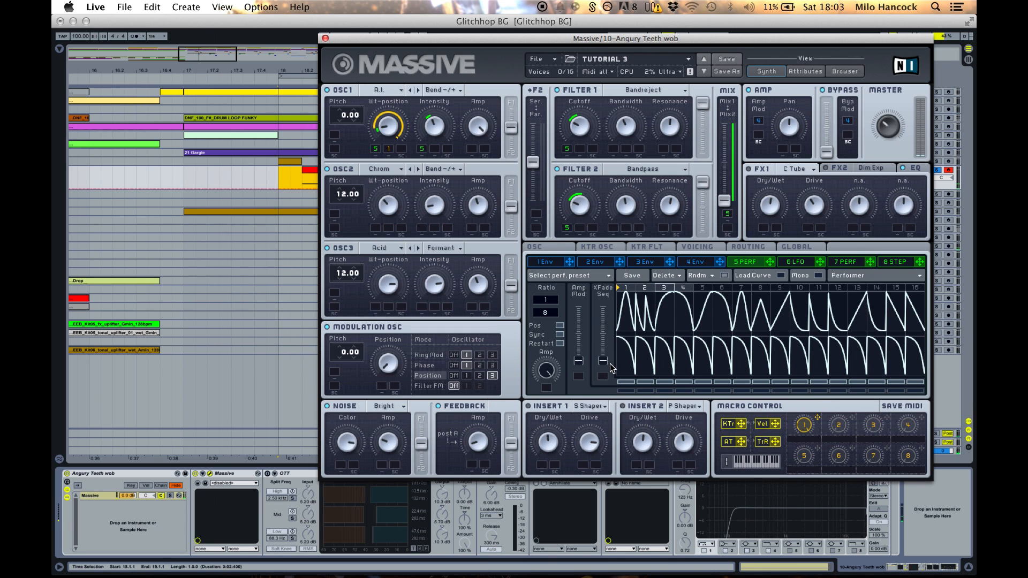
pyautogui.moveTo(609, 362); pyautogui.dragTo(601, 249)
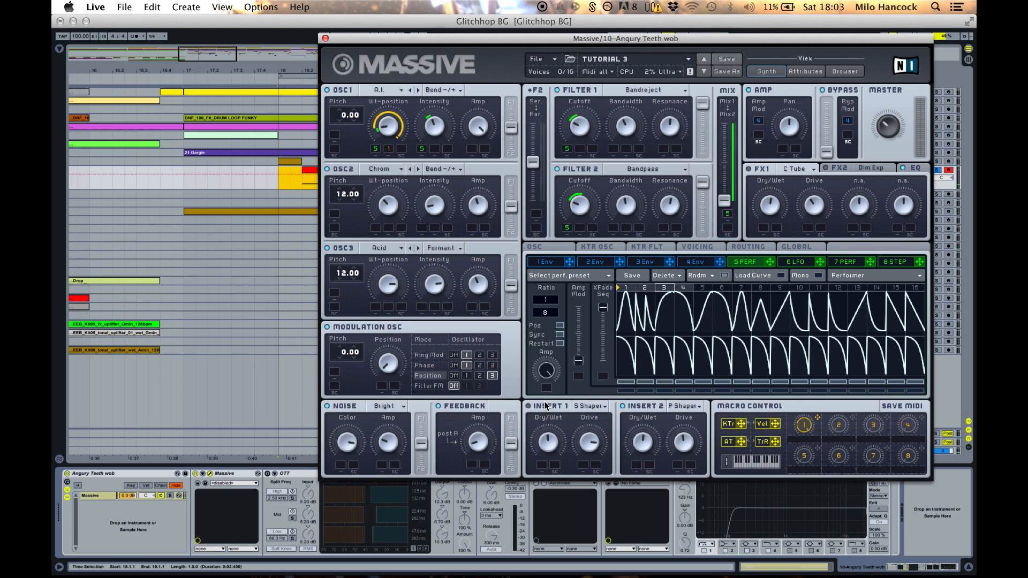
# - Turn on Massive's FX1 C Tube, FX2 Dim Exp and EQ, and close the synth's window
pyautogui.click(749, 170)
pyautogui.click(834, 168)
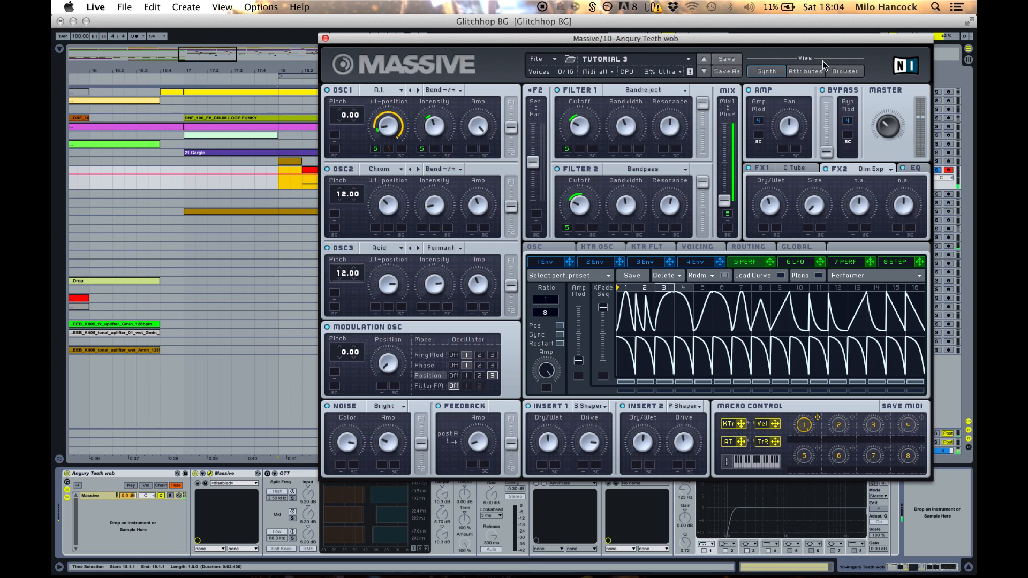
pyautogui.click(914, 169)
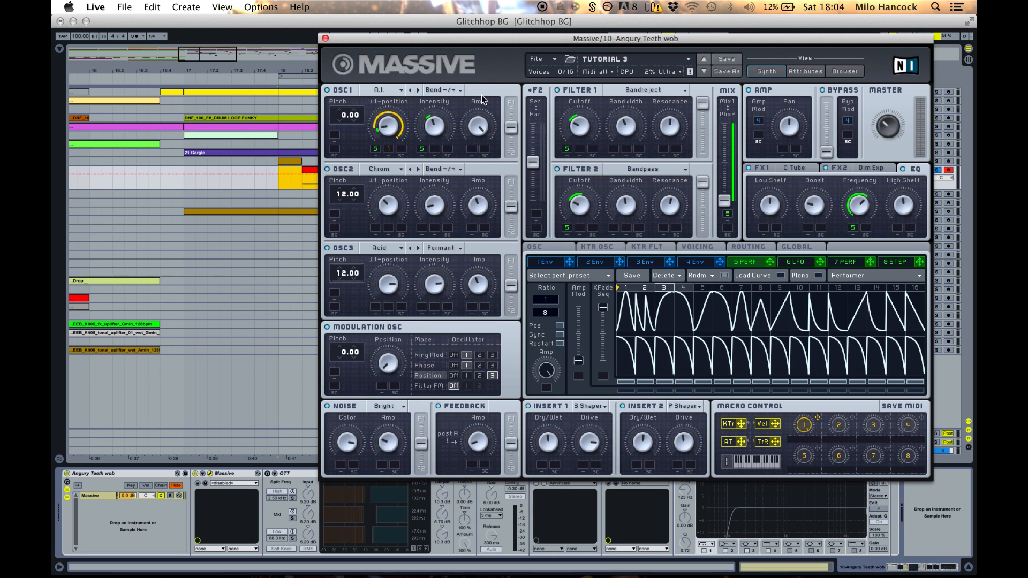
pyautogui.moveTo(437, 42); pyautogui.dragTo(347, 23)
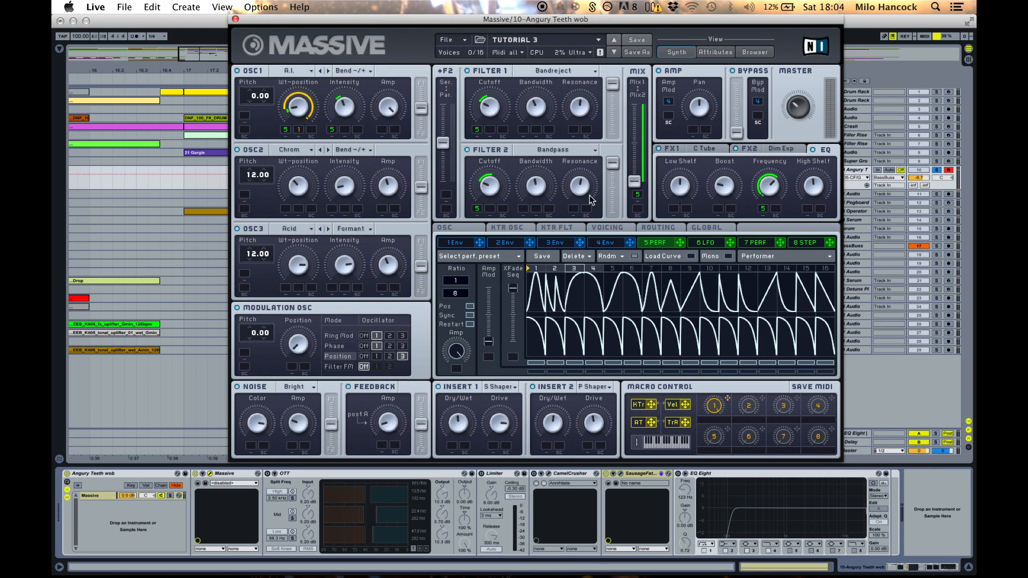
pyautogui.click(236, 20)
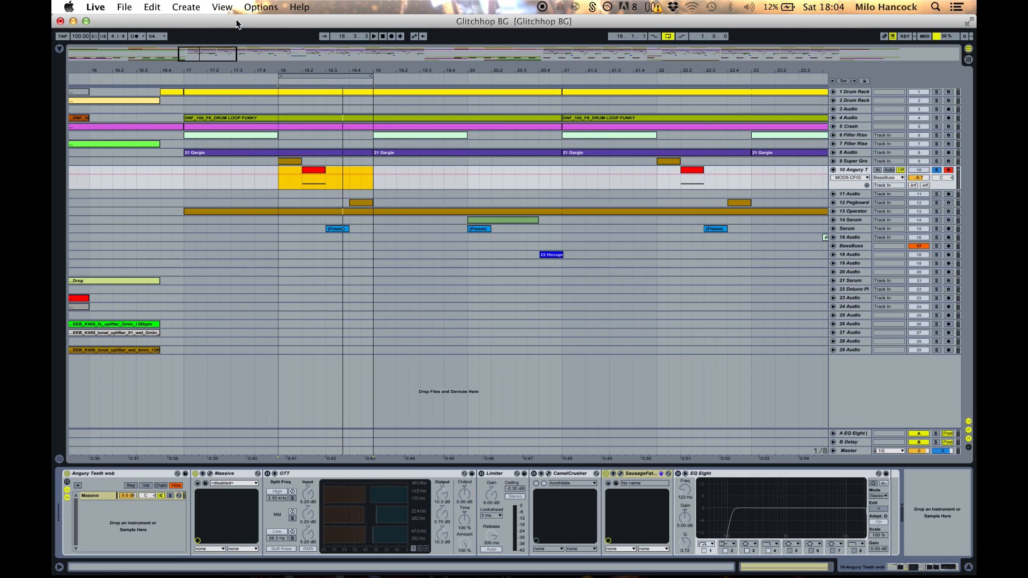
# - Turn on the OTT multiband compressor on the Angury Teeth track and play the bar 18 loop through it
pyautogui.click(305, 476)
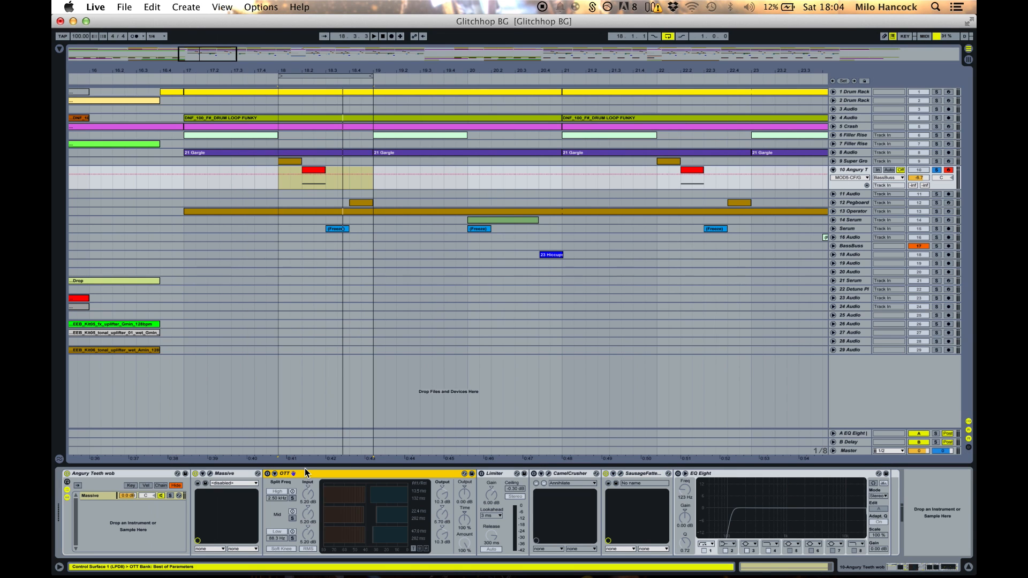
pyautogui.click(268, 475)
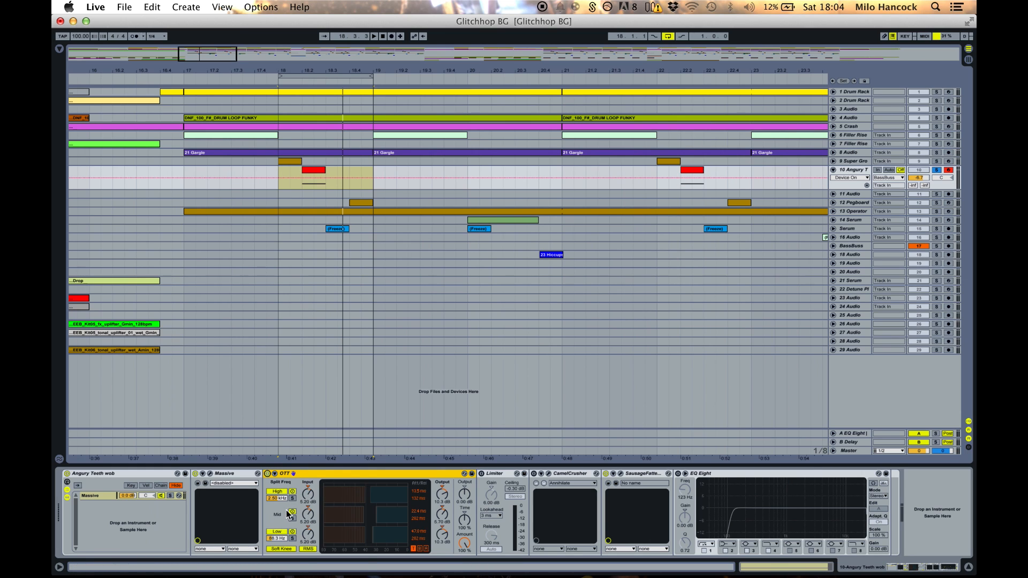
pyautogui.press('space')
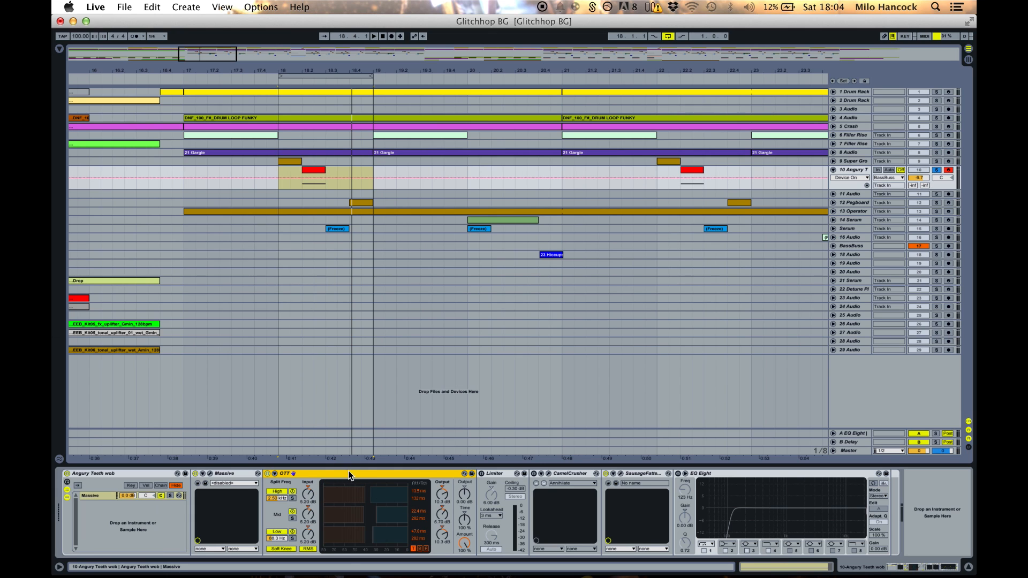
pyautogui.press('space')
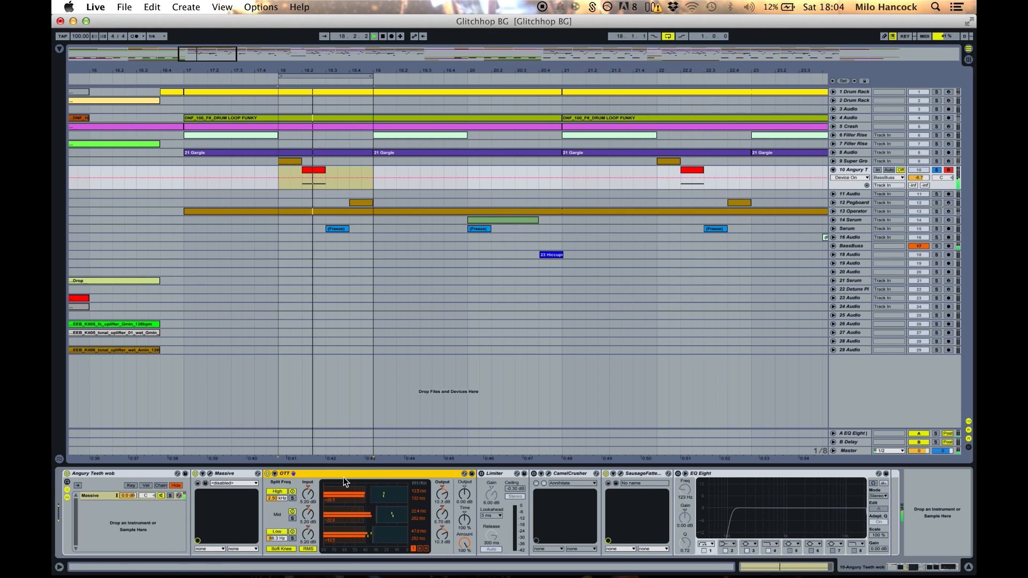
pyautogui.press('space')
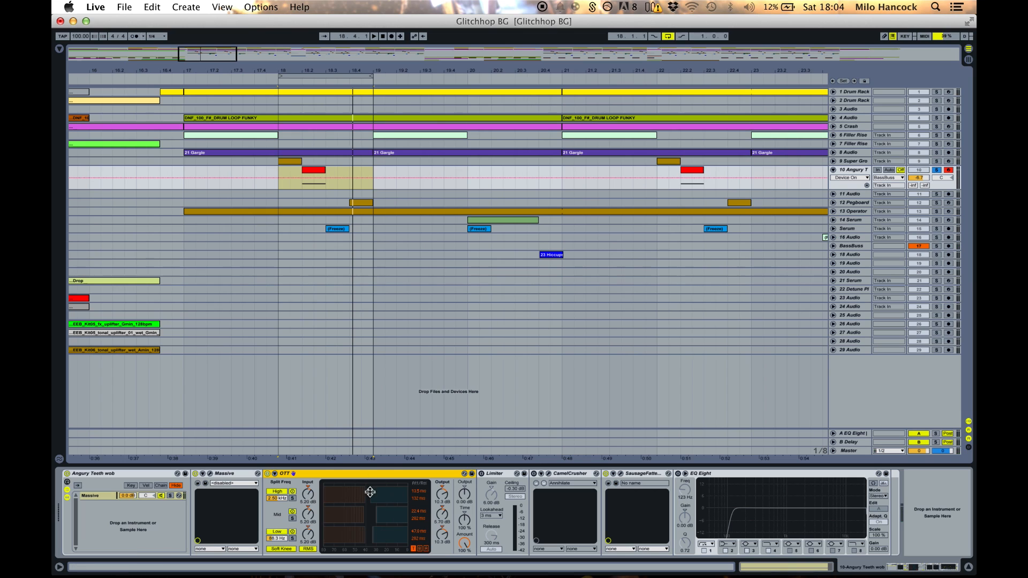
# - Turn on the Limiter and set the Angury Teeth track's volume to -10.0 dB
pyautogui.click(481, 474)
pyautogui.moveTo(919, 177); pyautogui.dragTo(919, 185)
pyautogui.press('space')
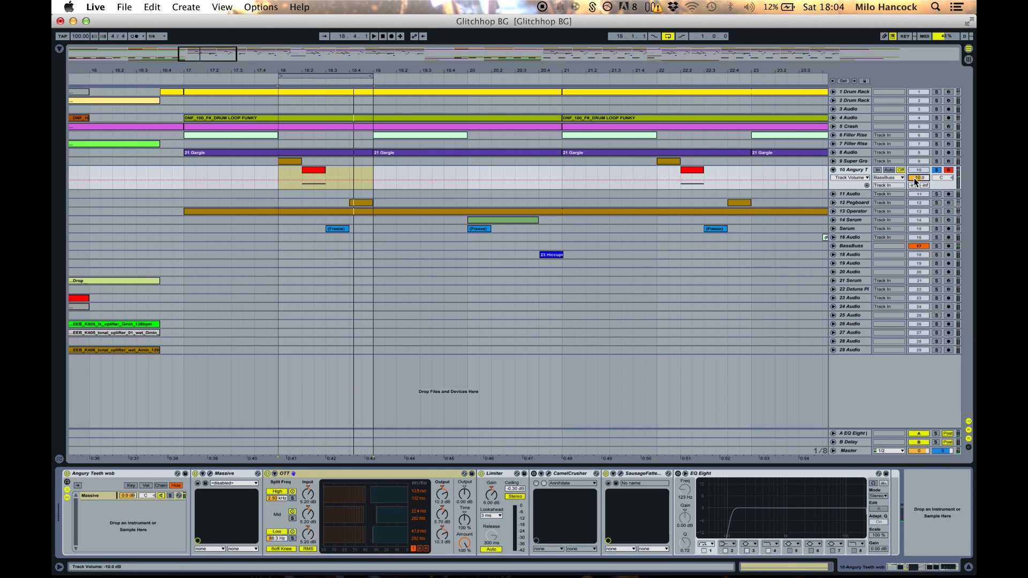
# - Turn on CamelCrusher and show its Annihilate patch settings, closing the plug-in window when done
pyautogui.click(535, 473)
pyautogui.click(549, 474)
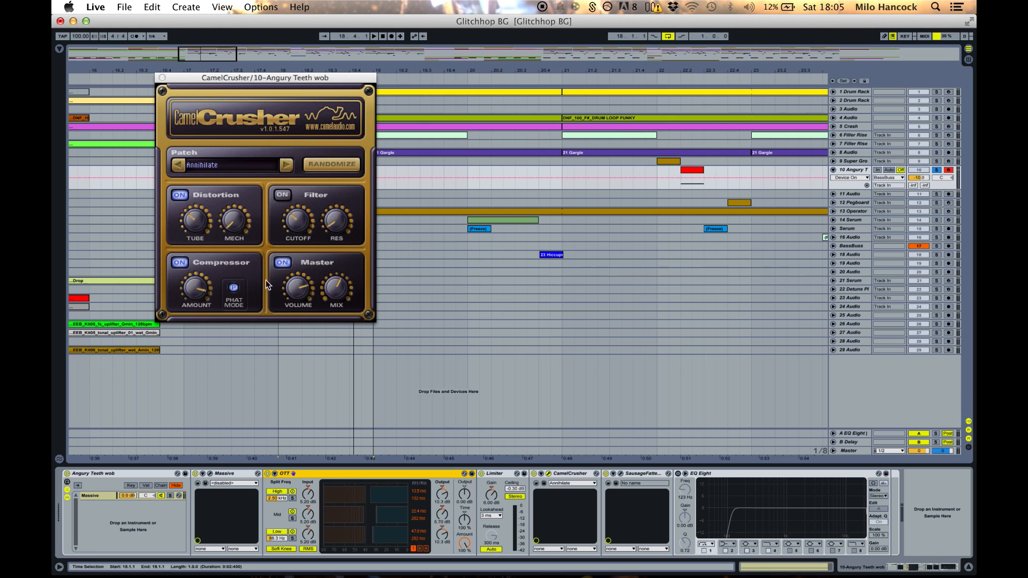
pyautogui.click(163, 78)
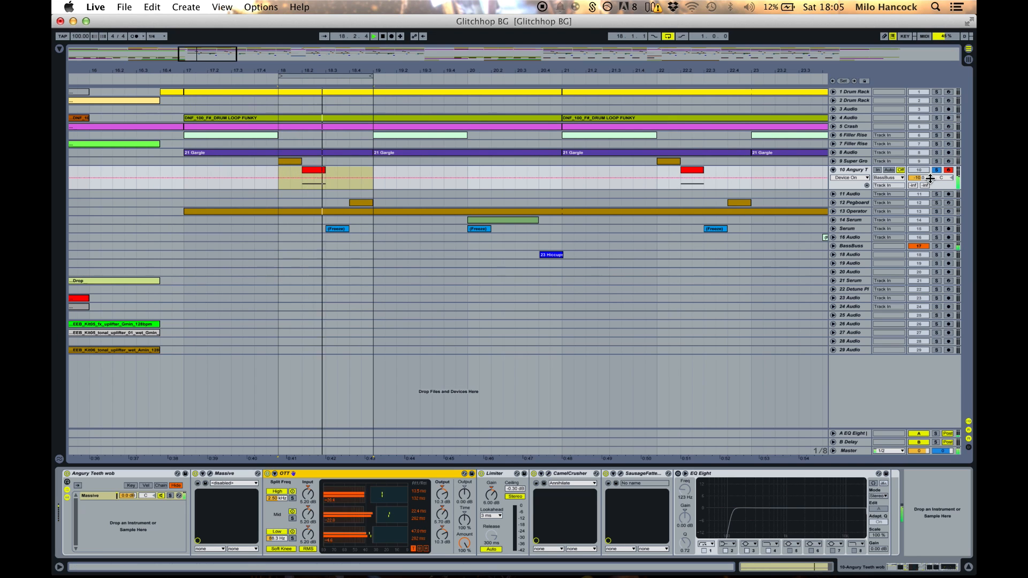
# - Check the Color and Fatness amounts in SausageFattener and close its window
pyautogui.click(621, 474)
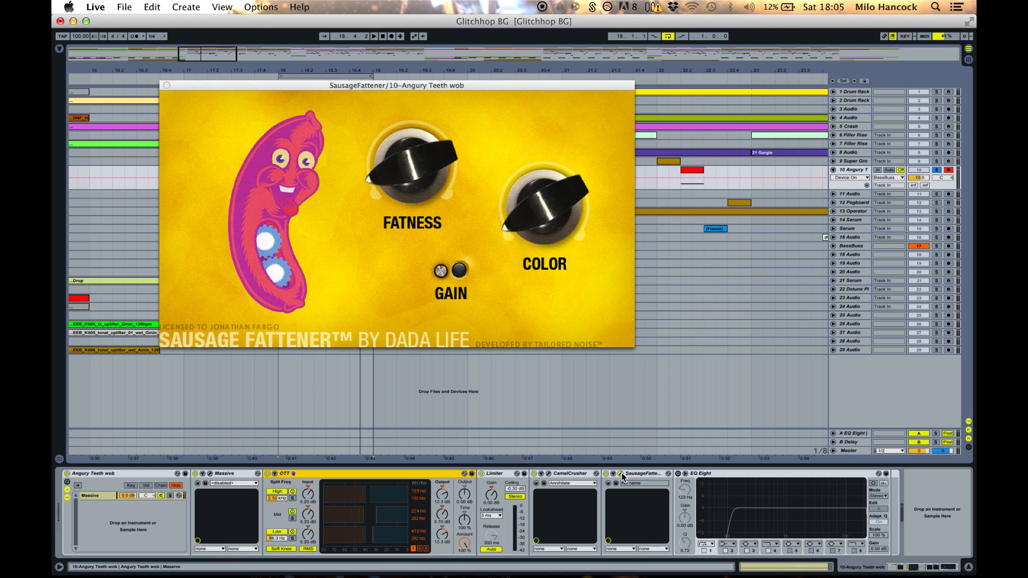
pyautogui.click(545, 219)
pyautogui.click(415, 210)
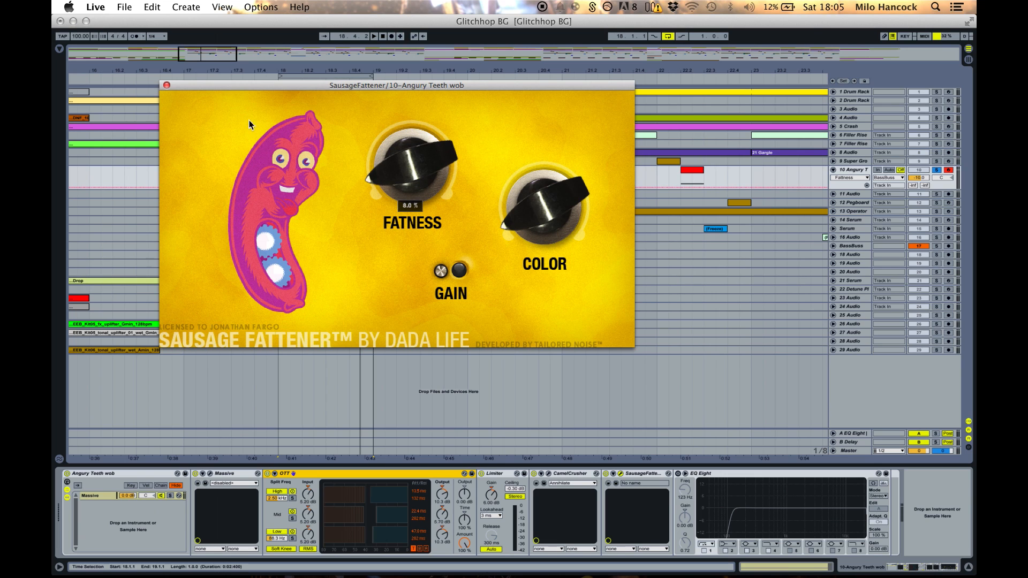
pyautogui.click(167, 85)
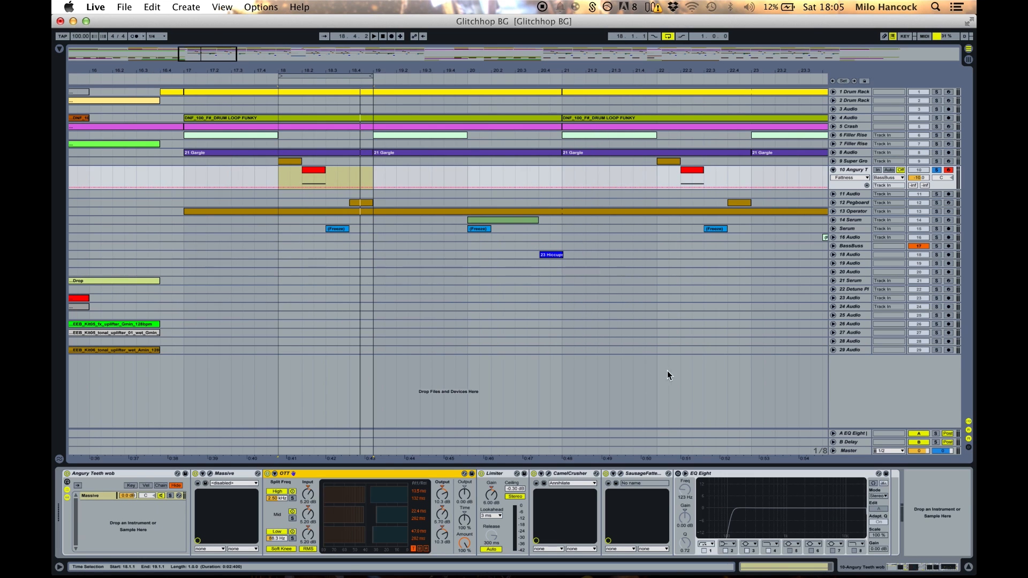
# - Play the bar 18 loop and turn on EQ Eight at the end of the Angury Teeth effect chain
pyautogui.press('space')
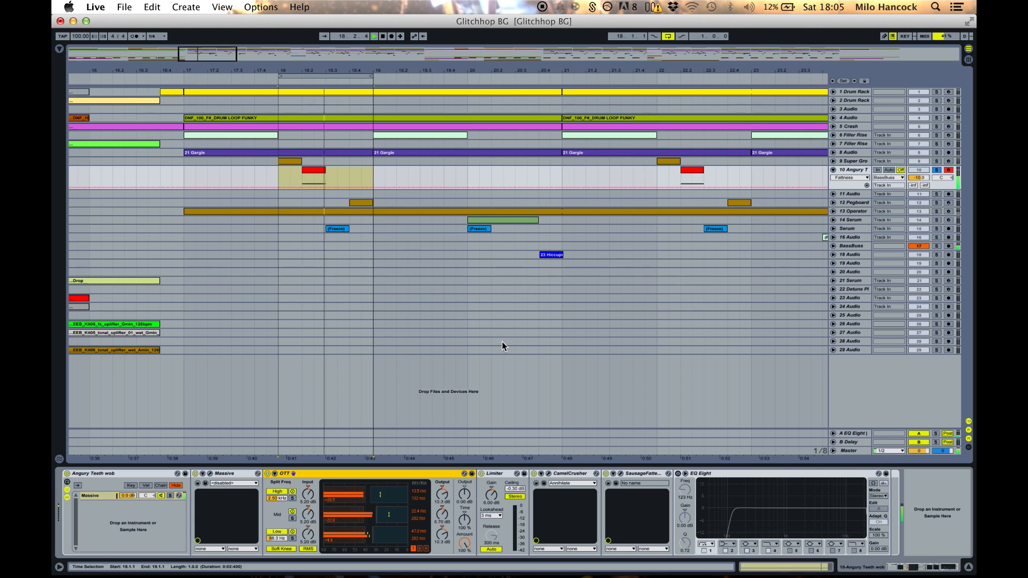
pyautogui.click(679, 473)
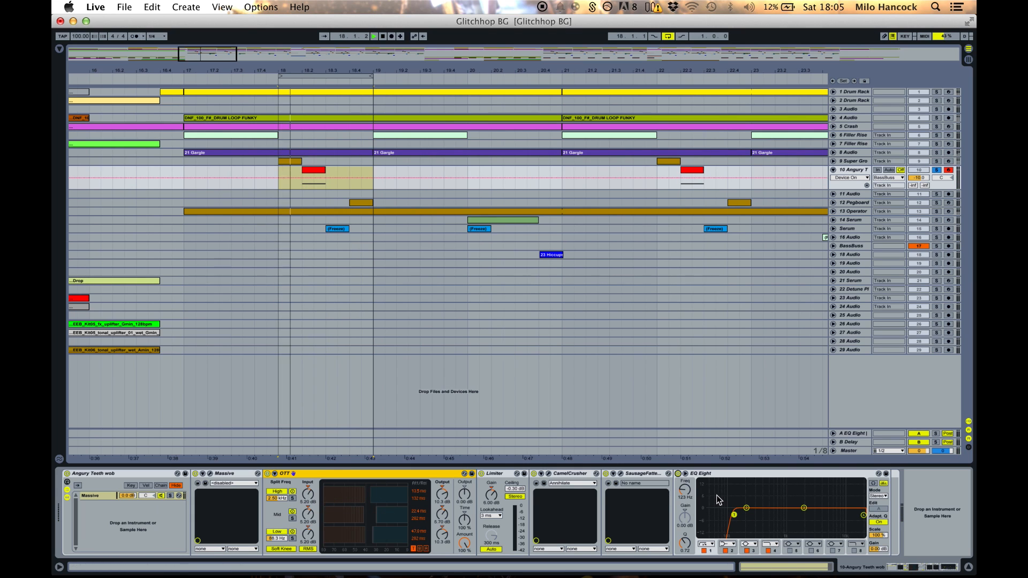
pyautogui.press('space')
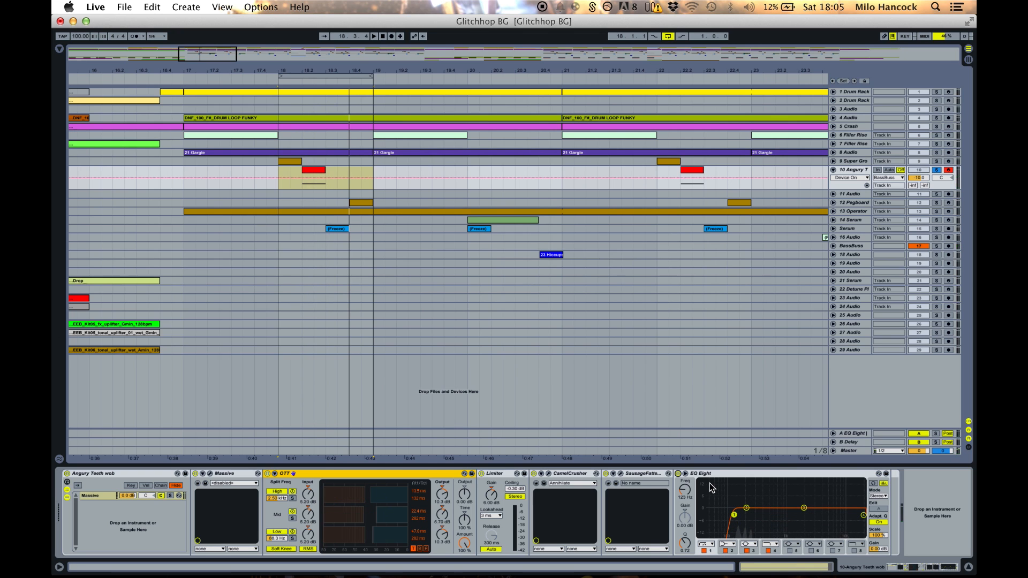
pyautogui.press('Tab')
pyautogui.press('Tab')
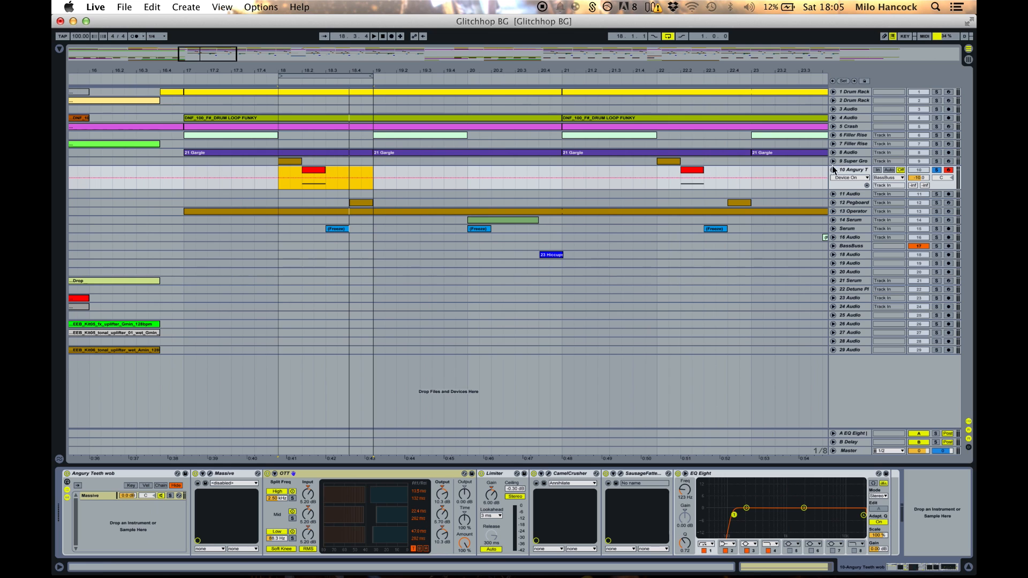
pyautogui.click(835, 118)
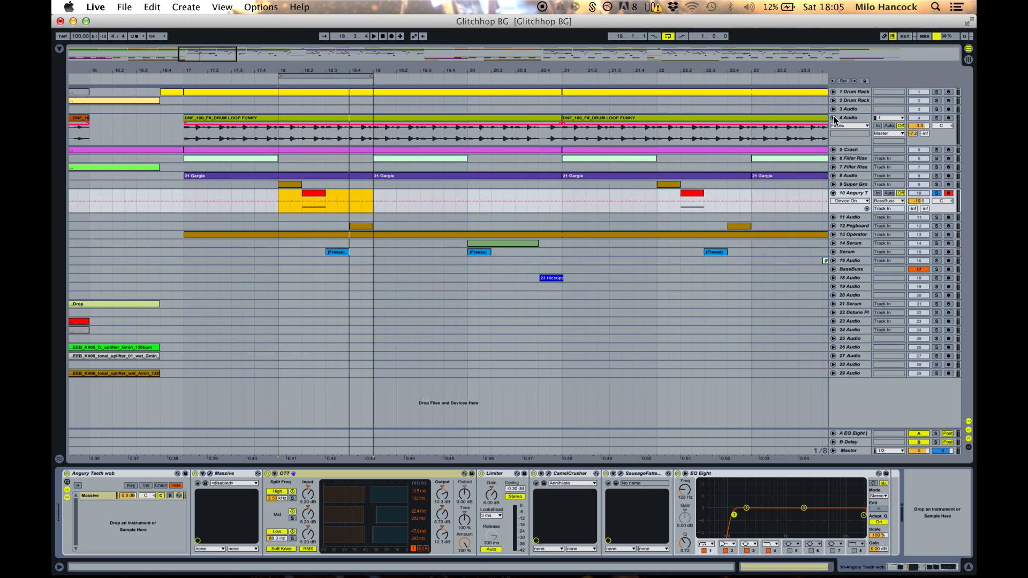
pyautogui.click(834, 118)
pyautogui.click(834, 126)
pyautogui.click(833, 92)
pyautogui.click(833, 93)
pyautogui.click(833, 127)
# - Add a second chain with a copy of Massive alone to the Angury Teeth rack, and play it soloed
pyautogui.click(846, 169)
pyautogui.click(111, 502)
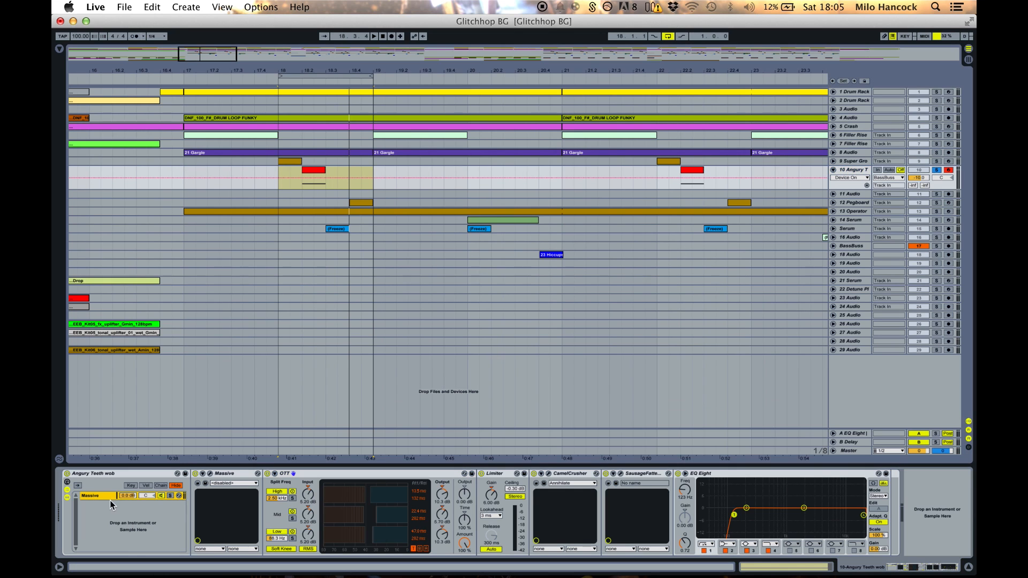
pyautogui.rightClick(97, 496)
pyautogui.click(130, 497)
pyautogui.moveTo(225, 475); pyautogui.dragTo(101, 498)
pyautogui.click(101, 496)
pyautogui.click(101, 505)
pyautogui.press('space')
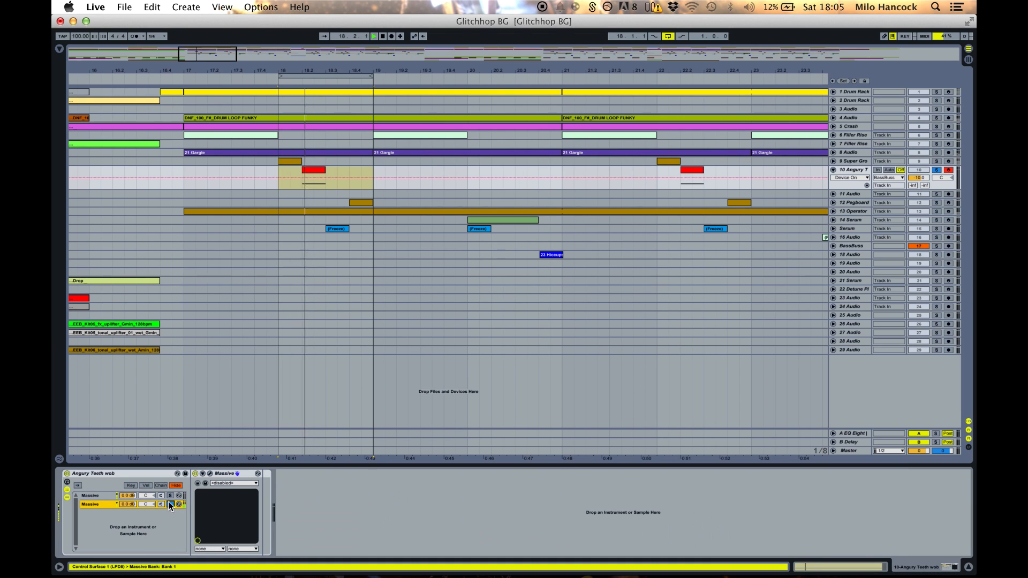
# - Open the copied Massive, turn off Insert 1 and show the Voicing settings
pyautogui.click(210, 475)
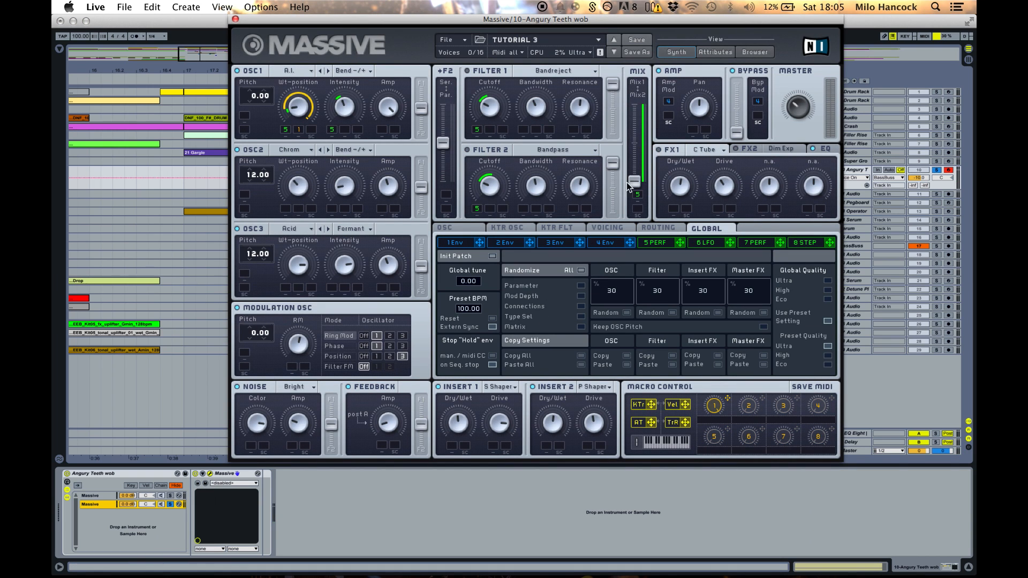
pyautogui.click(439, 388)
pyautogui.click(461, 225)
pyautogui.click(608, 228)
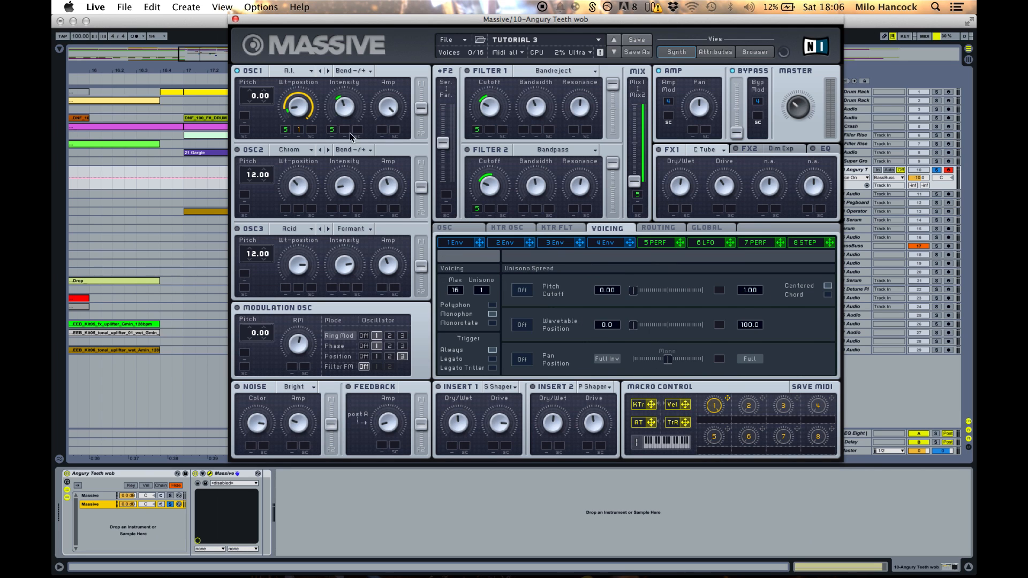
# - Set OSC1 to the Sin-Square wavetable in Spectrum mode and remove the modulation from its Wt-position and Intensity
pyautogui.click(289, 71)
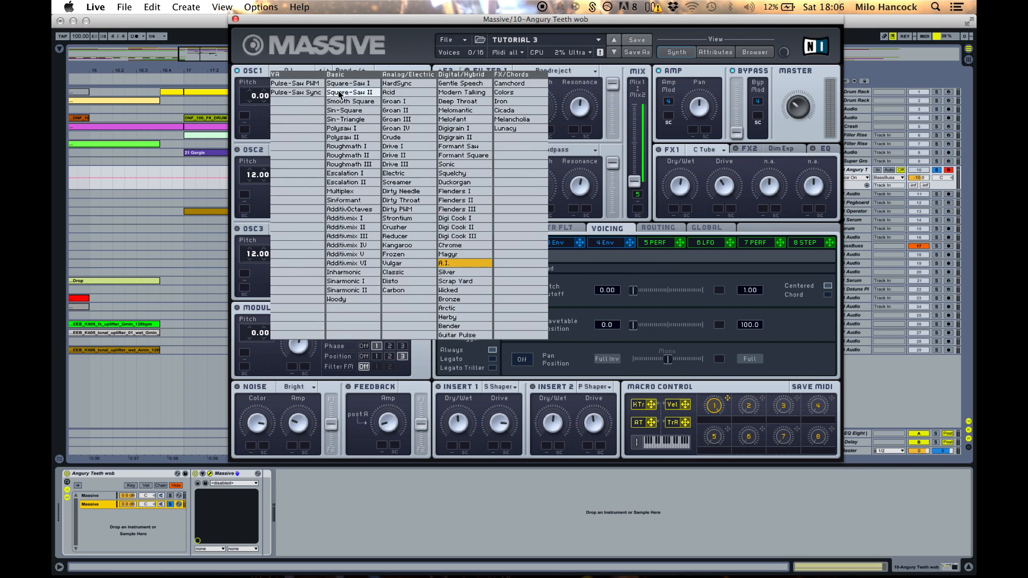
pyautogui.click(362, 111)
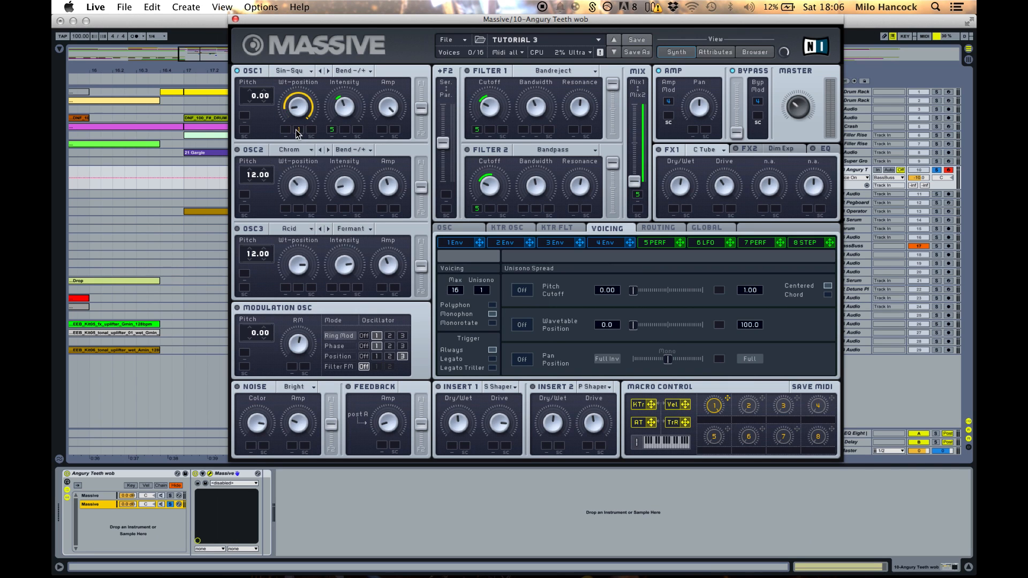
pyautogui.rightClick(296, 131)
pyautogui.click(308, 143)
pyautogui.rightClick(332, 131)
pyautogui.click(339, 143)
pyautogui.click(348, 74)
pyautogui.click(365, 81)
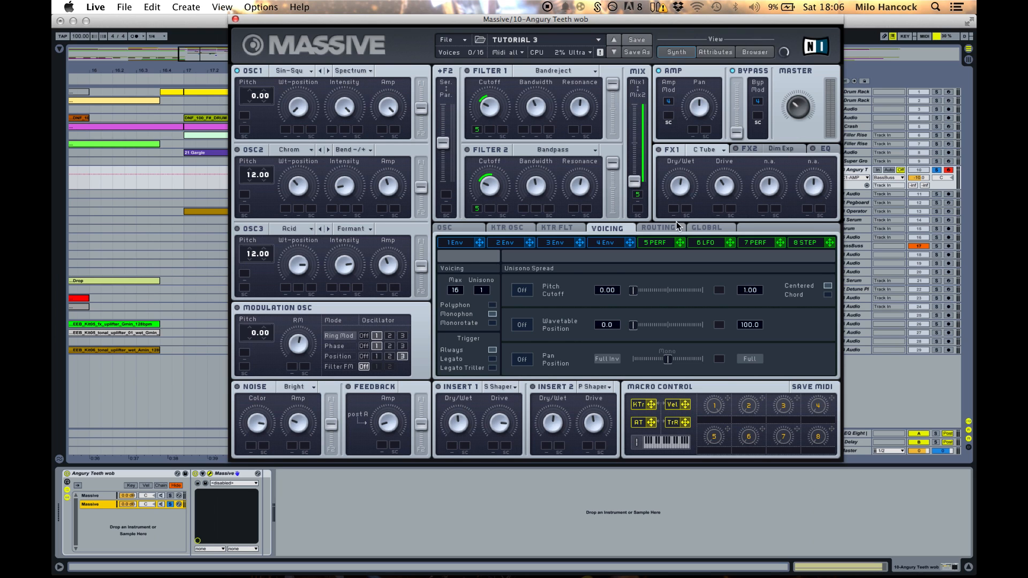
# - Modulate OSC1's Amp with 5 Perf over the knob's full range and remove the modulation from the Mix fader
pyautogui.click(658, 243)
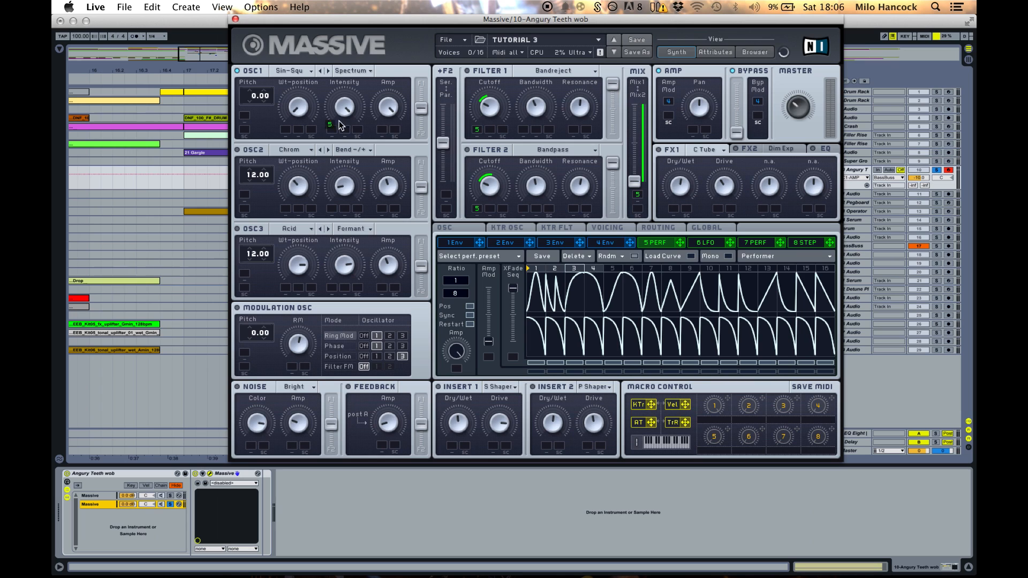
pyautogui.moveTo(680, 243); pyautogui.dragTo(382, 130)
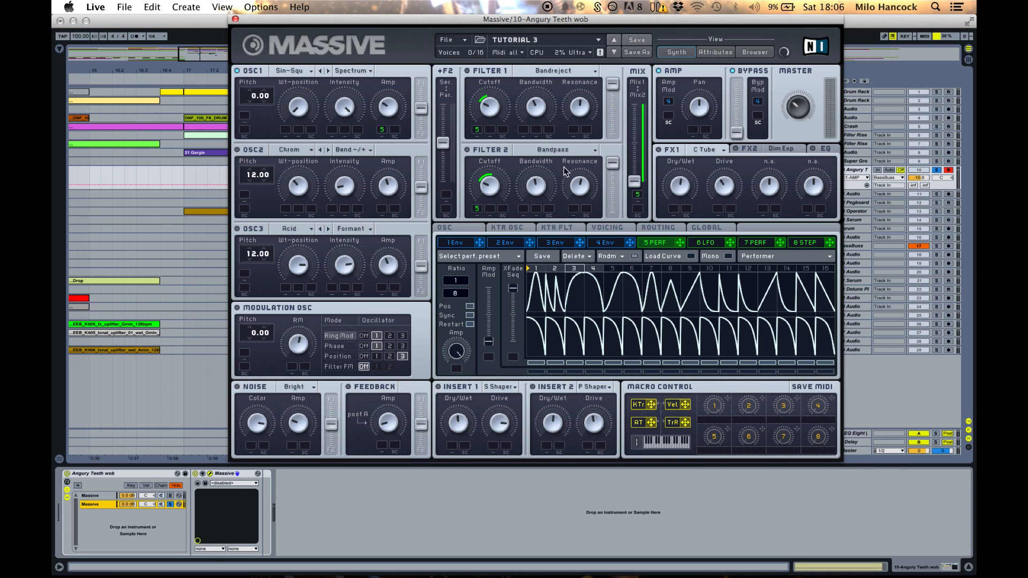
pyautogui.rightClick(638, 196)
pyautogui.click(662, 206)
pyautogui.moveTo(379, 130); pyautogui.dragTo(339, 3)
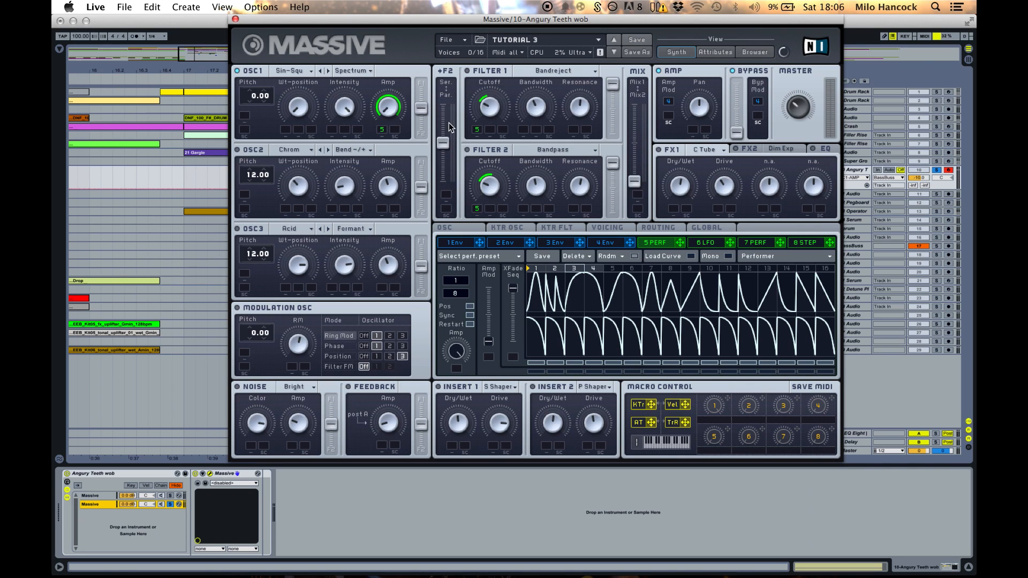
# - Adjust the copied Massive's master volume, and play the loop while viewing the BassBuss track's effect chain
pyautogui.moveTo(802, 117); pyautogui.dragTo(798, 131)
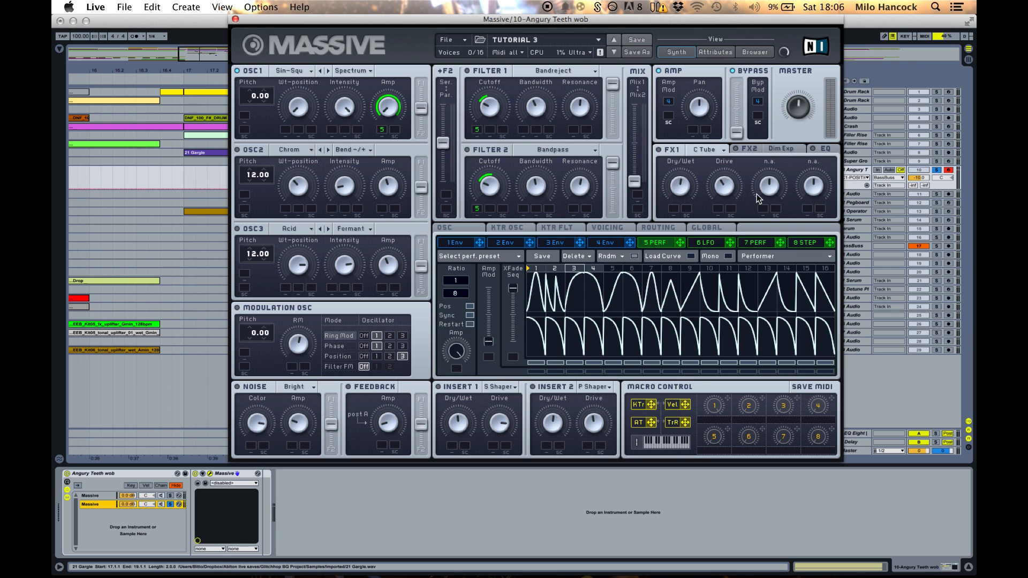
pyautogui.moveTo(718, 25); pyautogui.dragTo(582, 25)
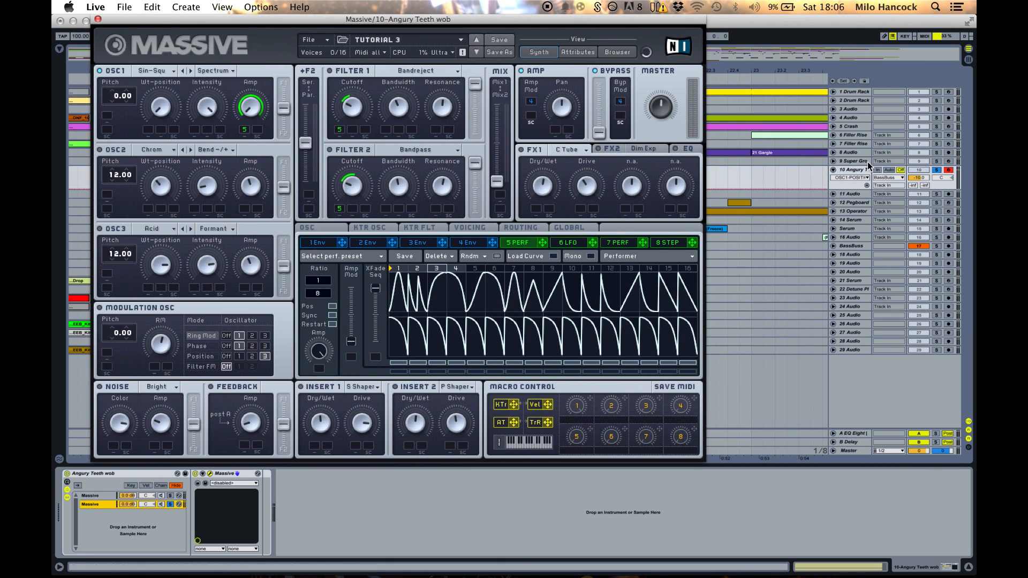
pyautogui.click(862, 246)
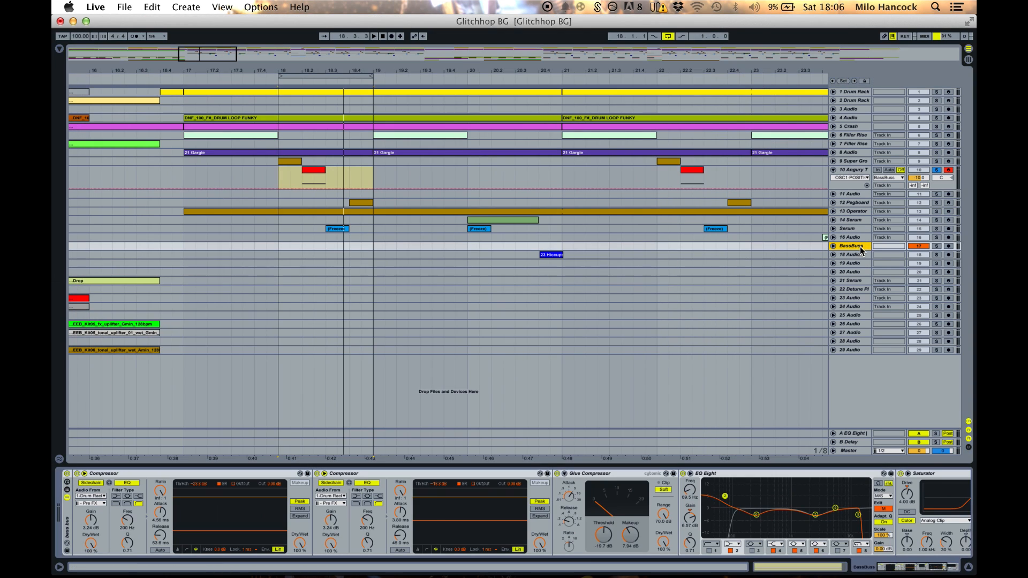
pyautogui.moveTo(917, 572); pyautogui.dragTo(960, 572)
pyautogui.press('space')
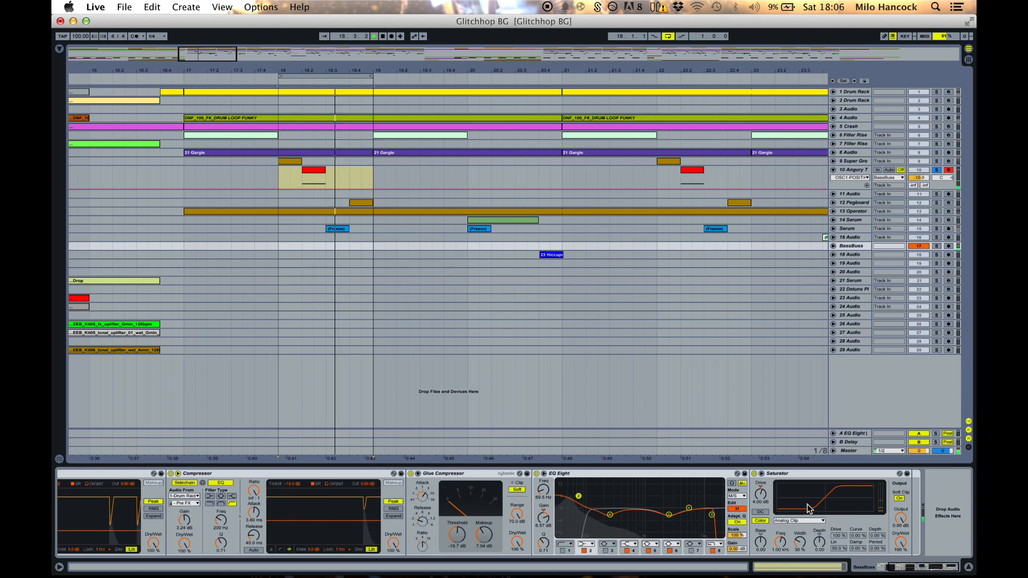
# - Close Massive's window on the Angury Teeth track and play both rack chains with the second one unsoloed
pyautogui.click(862, 167)
pyautogui.moveTo(308, 20); pyautogui.dragTo(592, 53)
pyautogui.click(347, 52)
pyautogui.click(172, 506)
pyautogui.press('space')
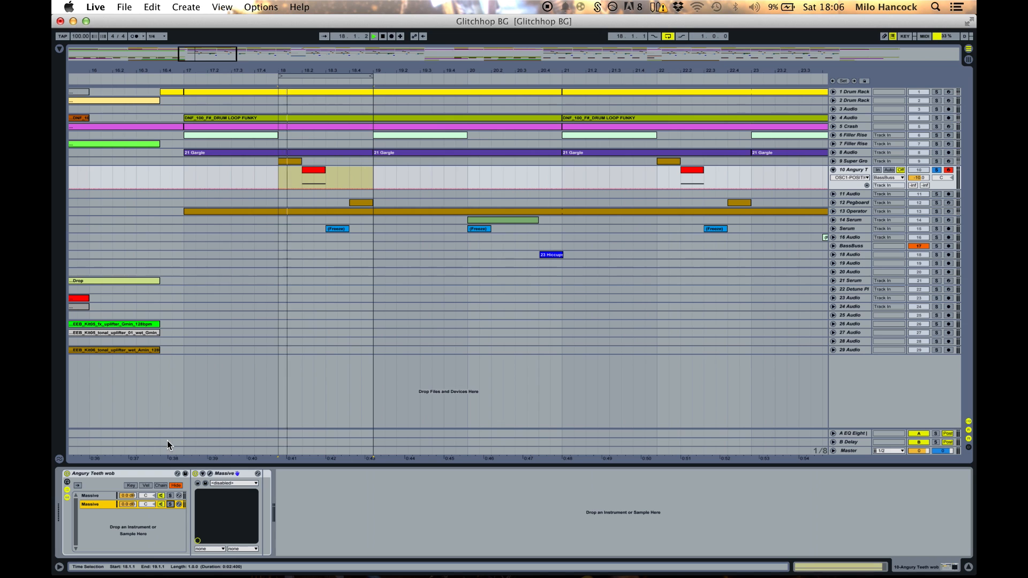
# - Stop playback, deactivate the rack's second Massive chain, and unsolo the Angury Teeth track
pyautogui.press('space')
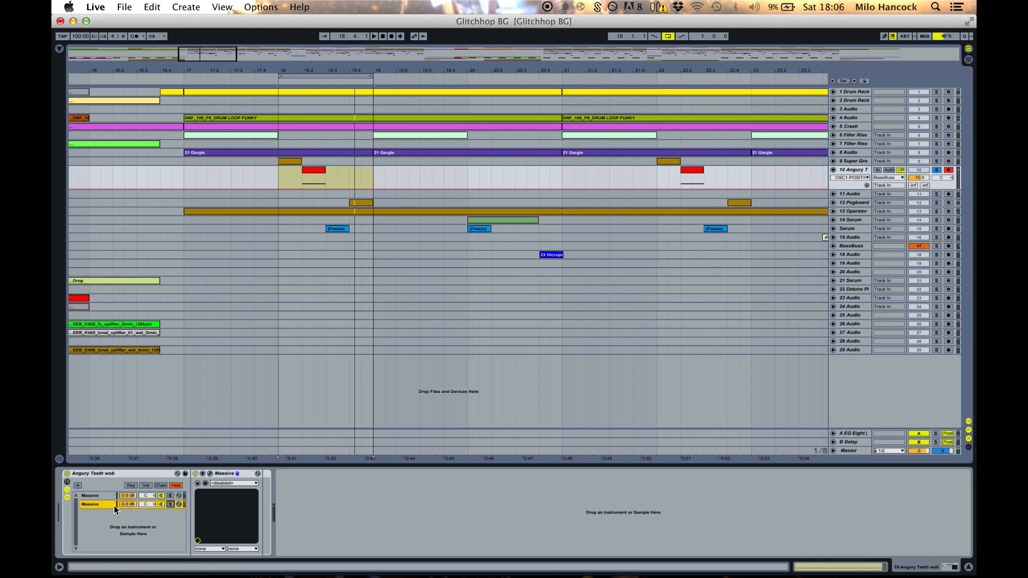
pyautogui.click(161, 505)
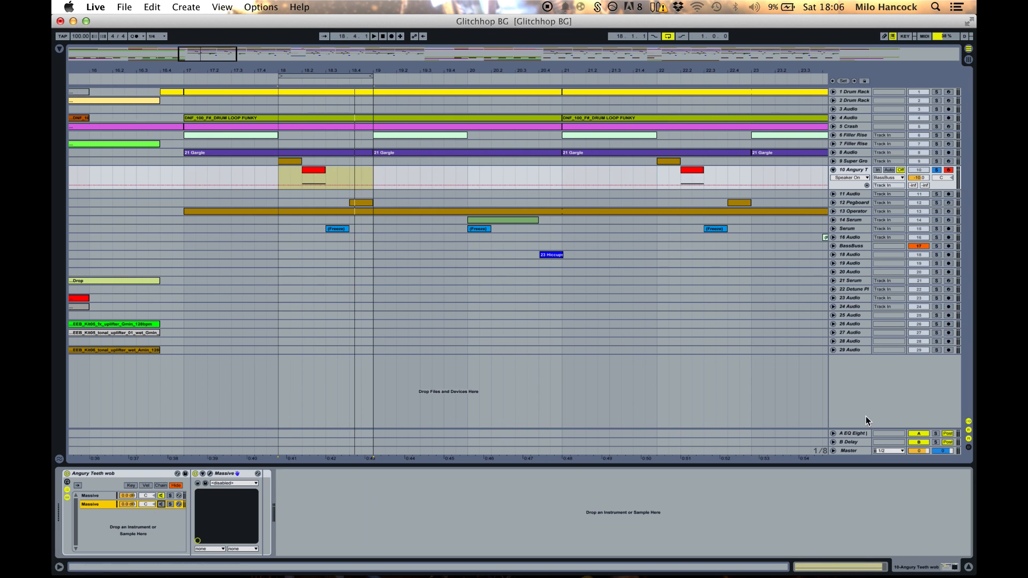
pyautogui.click(936, 170)
pyautogui.press('-')
pyautogui.press('-')
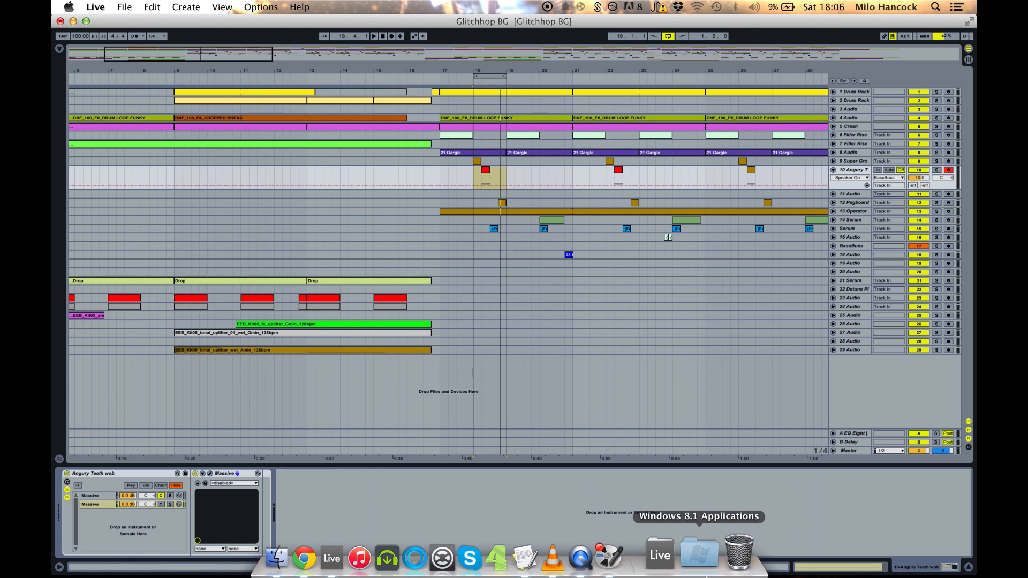
# - Set the audio buffer size to 2048 samples in the audio preferences and close them
pyautogui.press('super+comma')
pyautogui.click(602, 306)
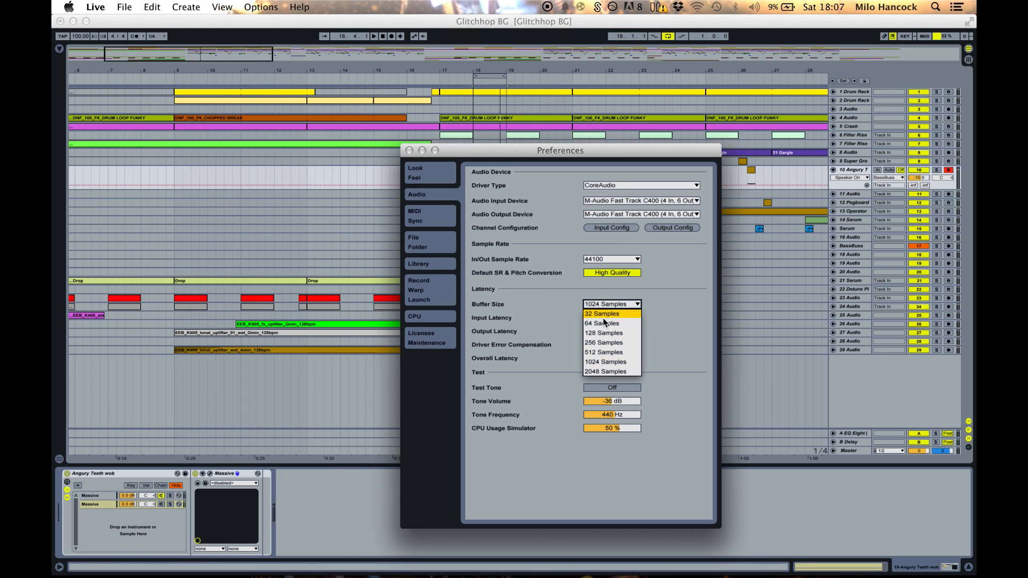
pyautogui.click(605, 362)
pyautogui.click(607, 304)
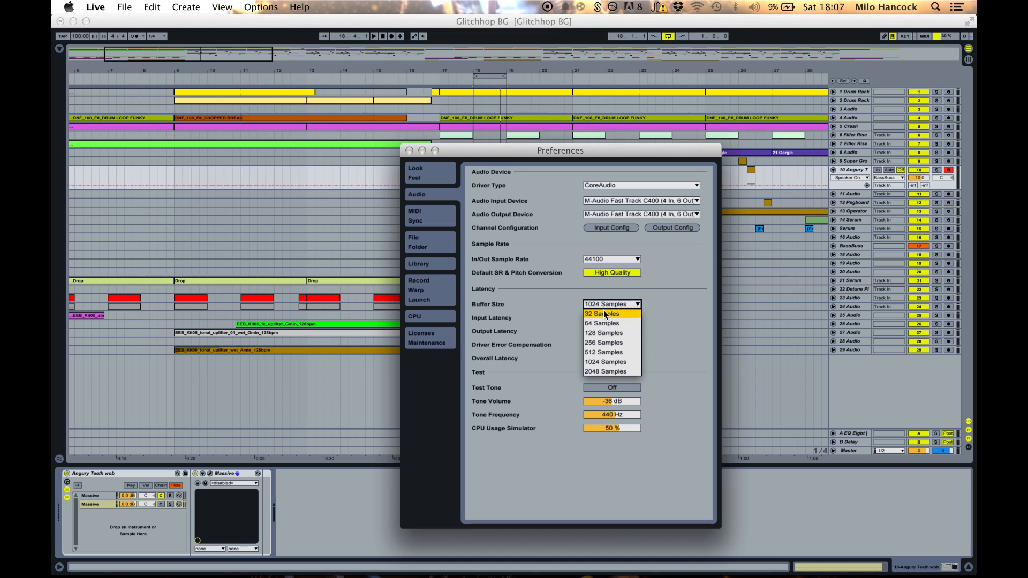
pyautogui.click(604, 363)
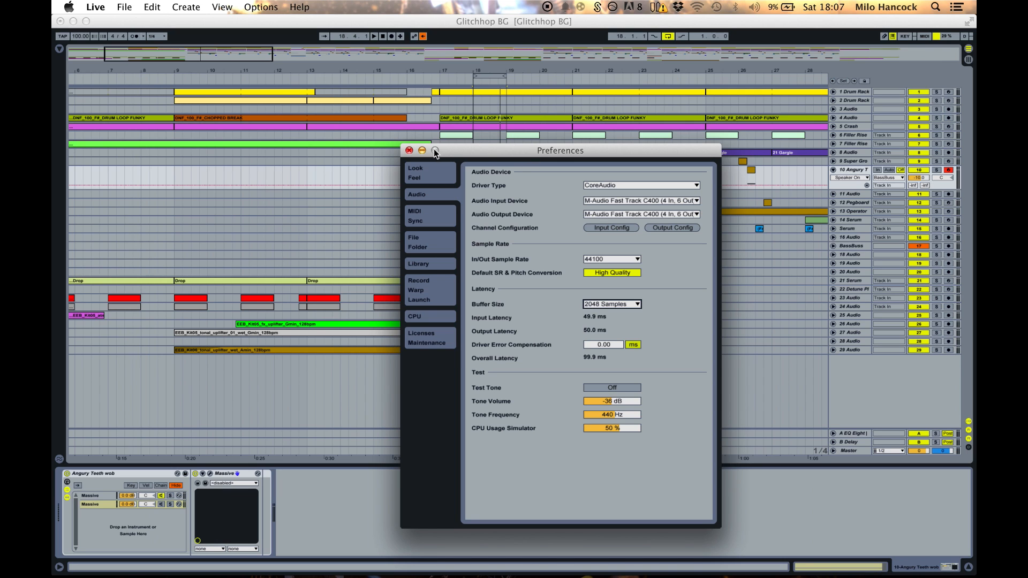
pyautogui.click(409, 150)
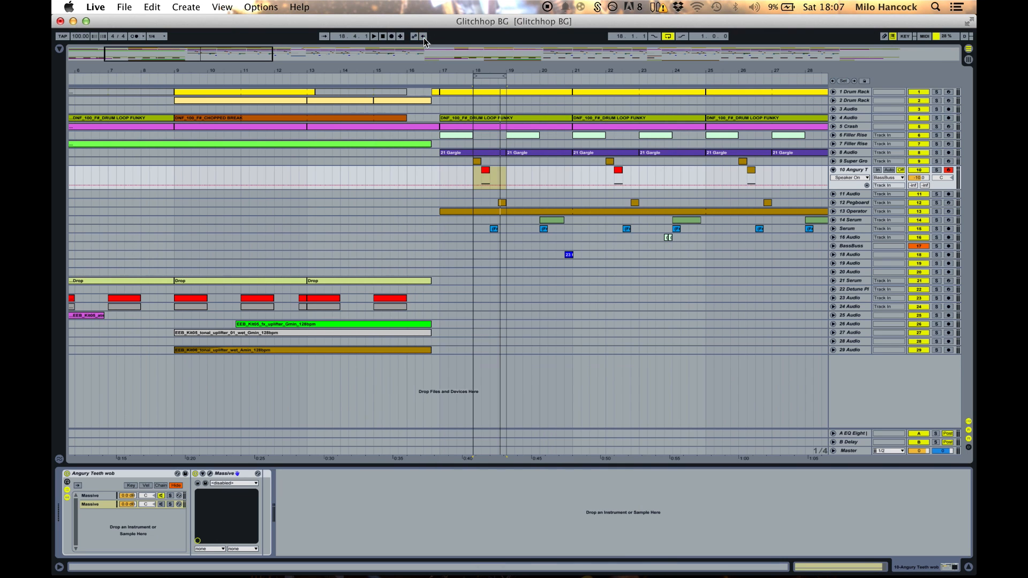
# - Play the full arrangement from bar 13 and raise the Angury Teeth track's volume to about -7.3 dB
pyautogui.click(307, 173)
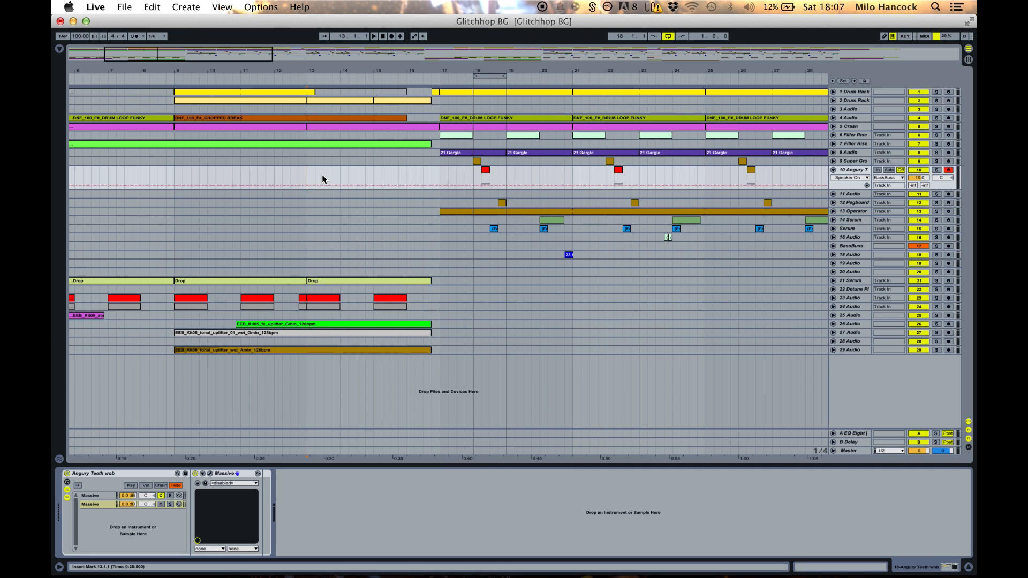
pyautogui.press('space')
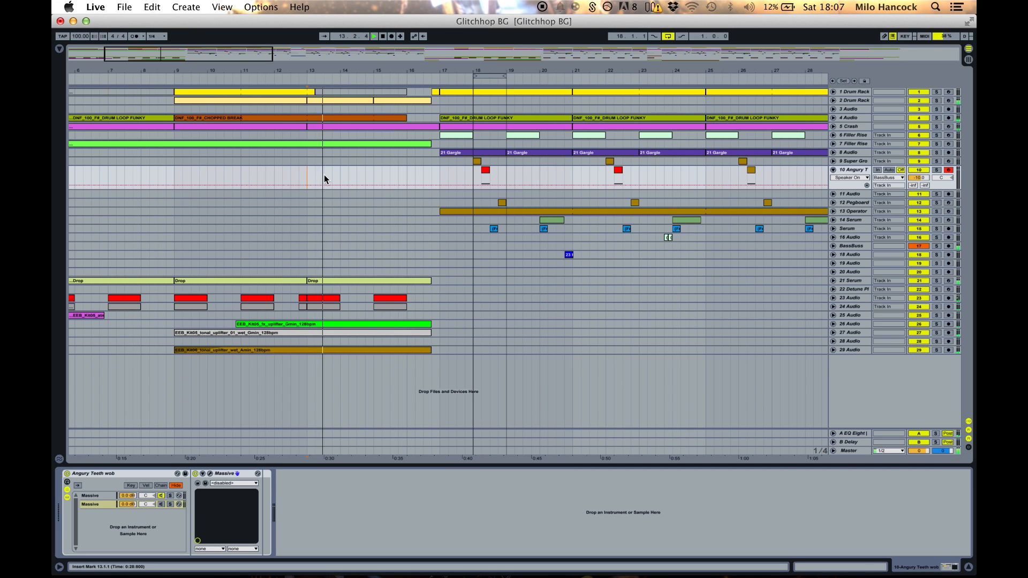
pyautogui.moveTo(919, 177); pyautogui.dragTo(919, 171)
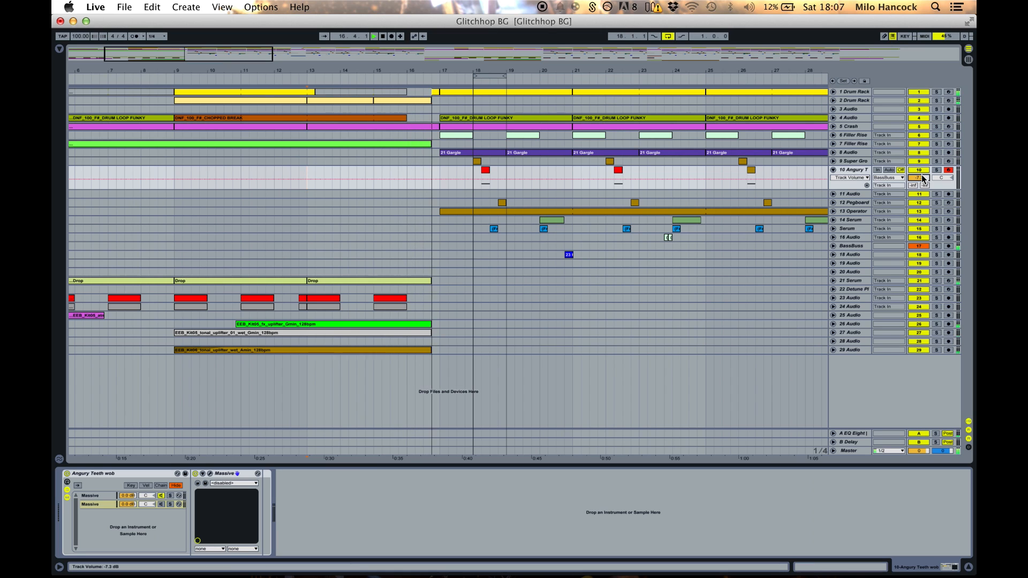
# - Turn off the arrangement loop, listen on through the drop, and view the whole song's arrangement
pyautogui.click(668, 36)
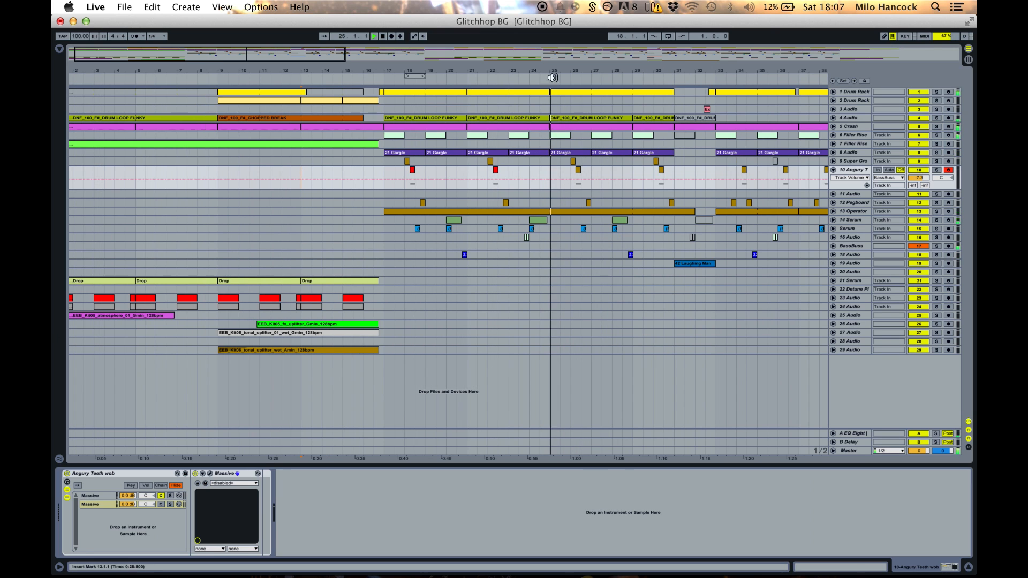
pyautogui.moveTo(455, 70)
pyautogui.mouseDown()
pyautogui.moveTo(454, 111)
pyautogui.moveTo(454, 70)
pyautogui.mouseUp()
pyautogui.moveTo(175, 73)
pyautogui.mouseDown()
pyautogui.moveTo(177, 107)
pyautogui.moveTo(192, 73)
pyautogui.mouseUp()
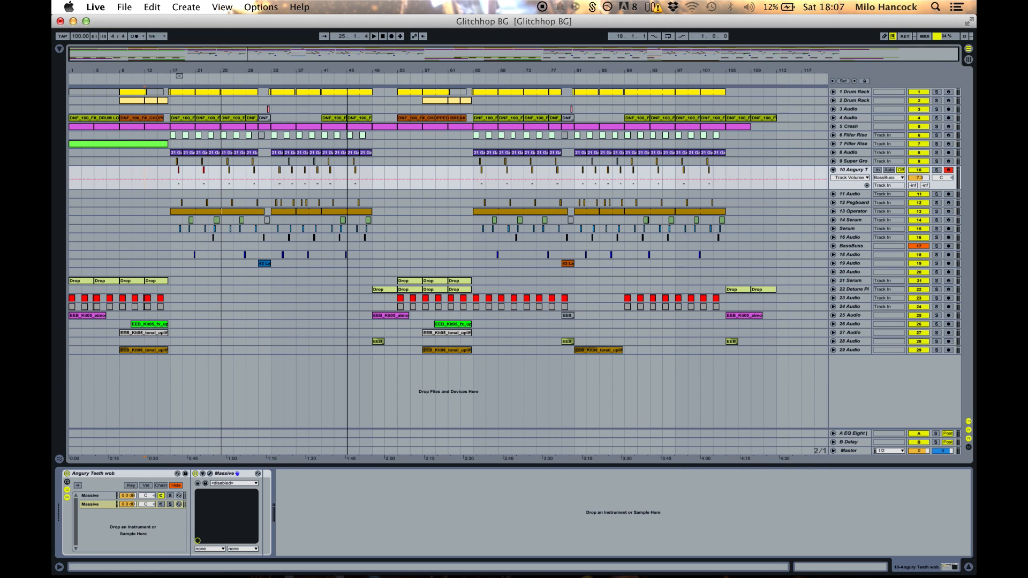
pyautogui.moveTo(724, 68)
pyautogui.mouseDown()
pyautogui.moveTo(724, 102)
pyautogui.moveTo(724, 69)
pyautogui.mouseUp()
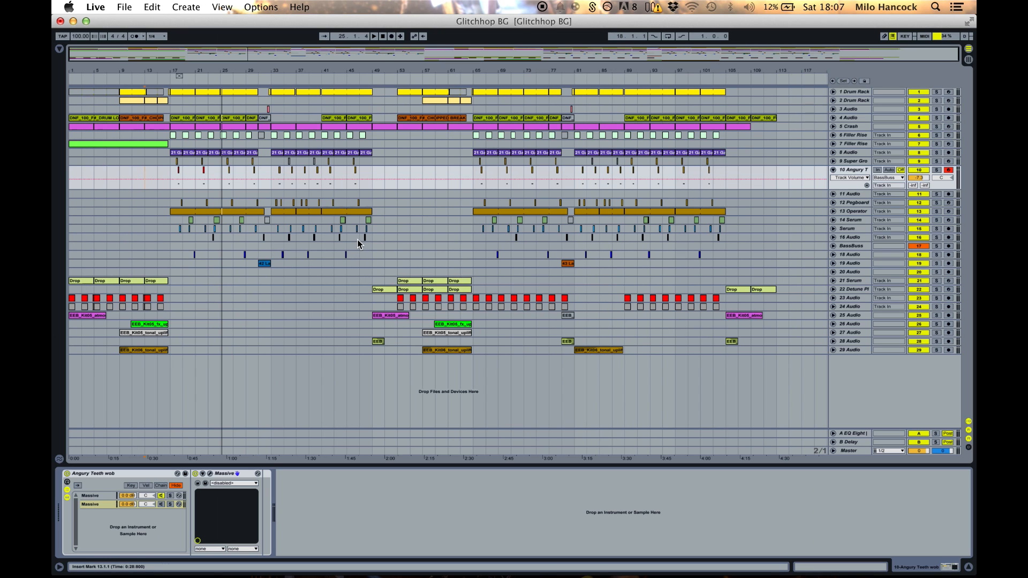